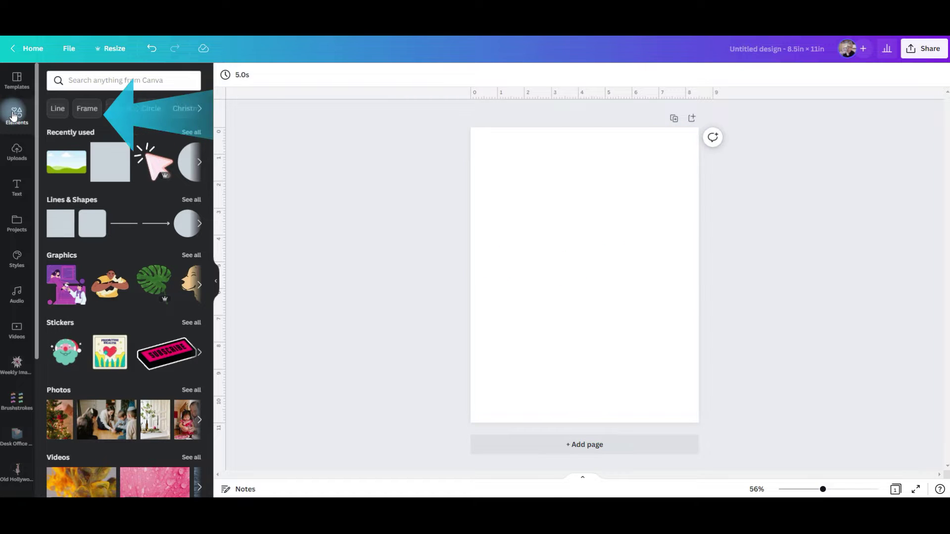
Find a rounded rectangular frame among the frame elements and place it in the page's upper-left corner, about 3.7 by 2 in.
click(82, 108)
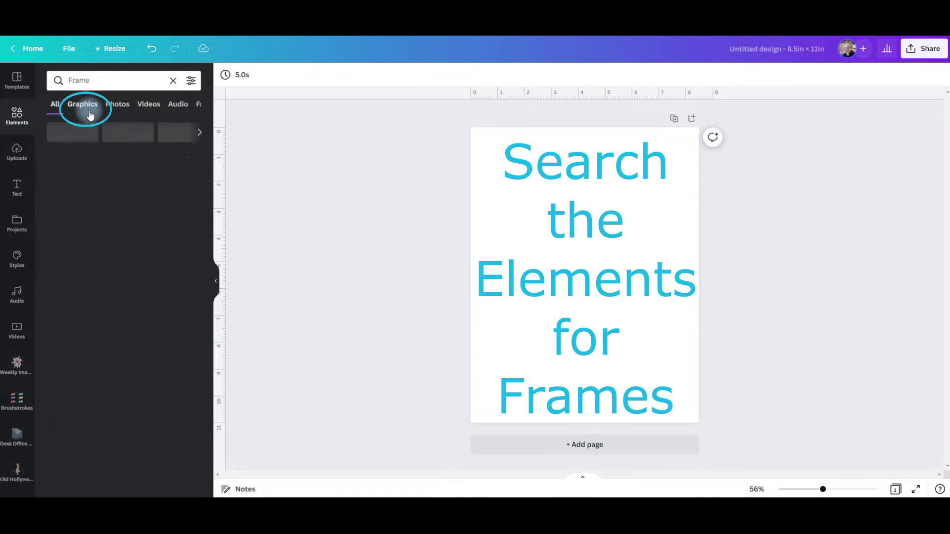
click(191, 156)
scroll(171, 257, down, 3)
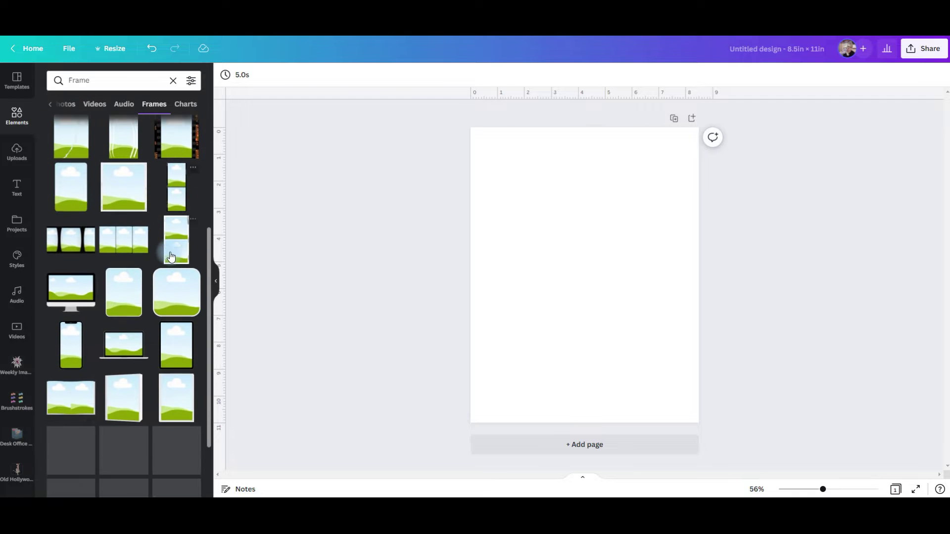
scroll(171, 257, down, 10)
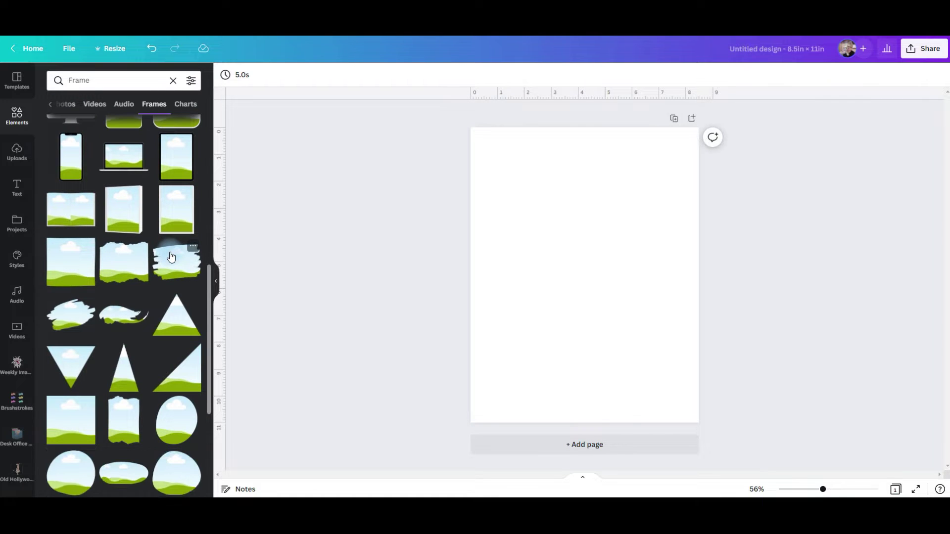
scroll(170, 256, down, 7)
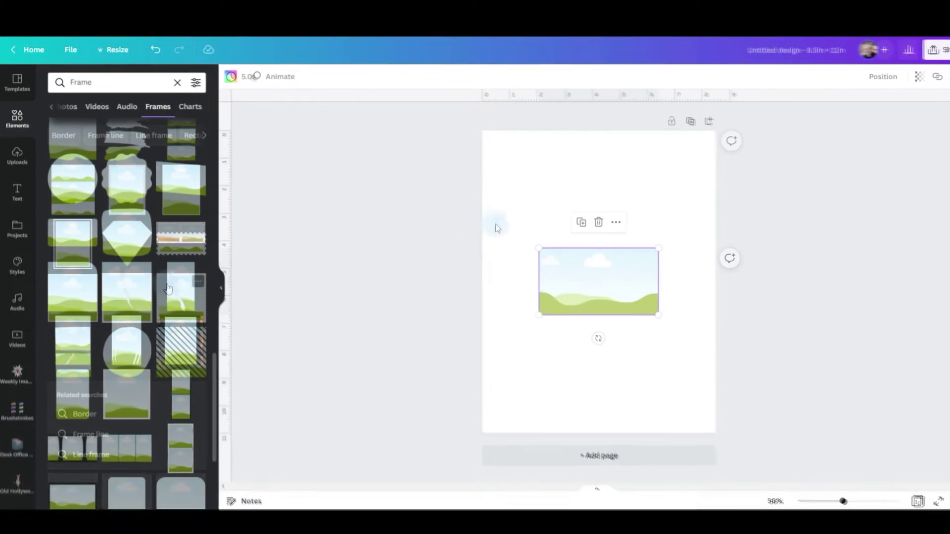
drag(581, 269, 545, 179)
drag(603, 211, 582, 206)
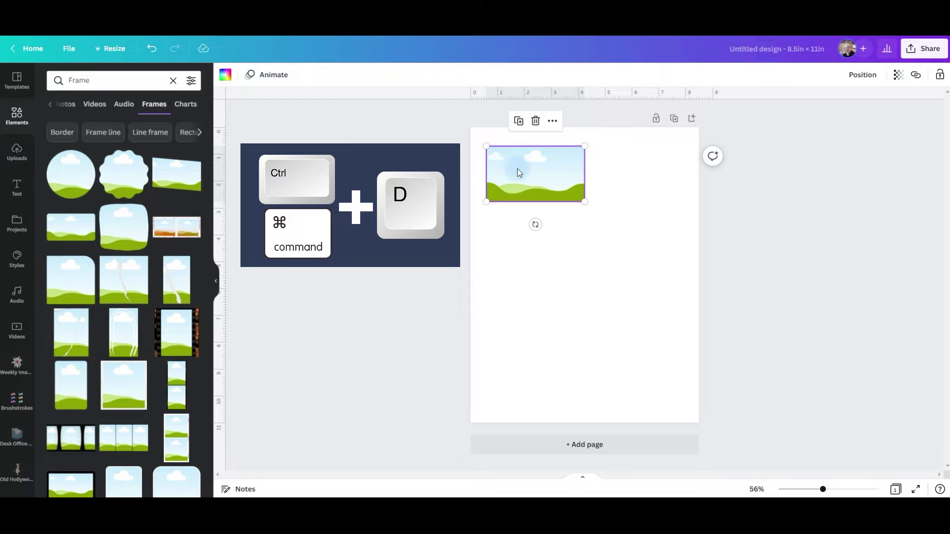
Duplicate the frame into a column of four, then duplicate that column beside it to form an evenly spaced two-by-four grid.
key(ctrl+d)
drag(519, 173, 516, 228)
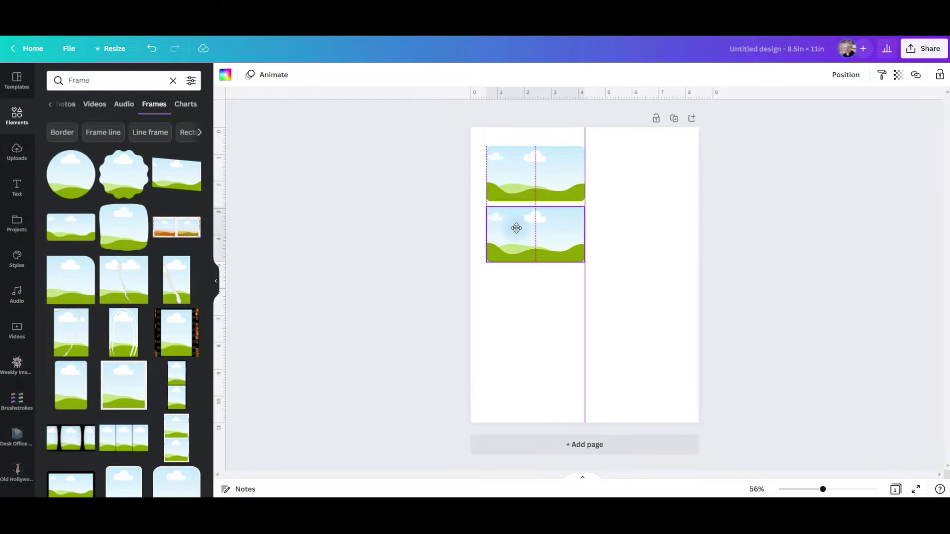
drag(453, 127, 537, 410)
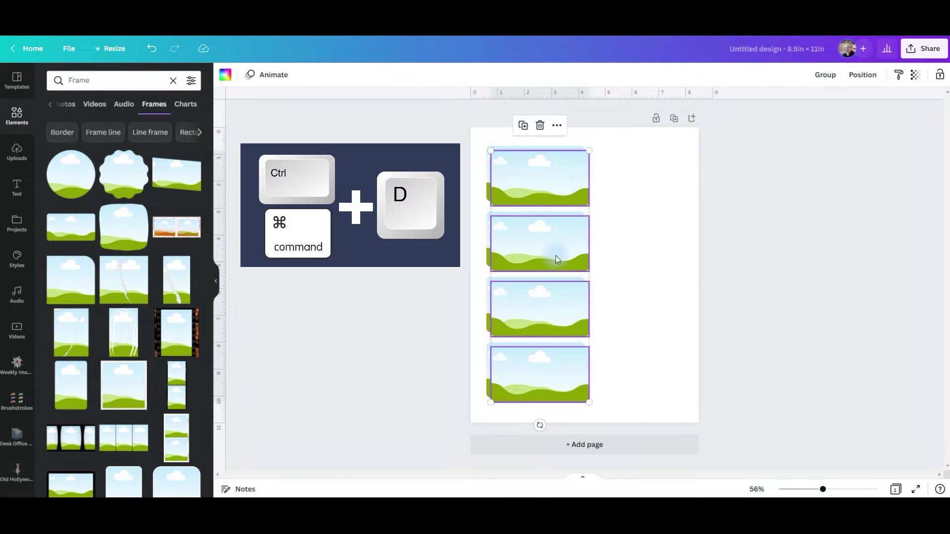
key(ctrl+d)
drag(560, 239, 649, 238)
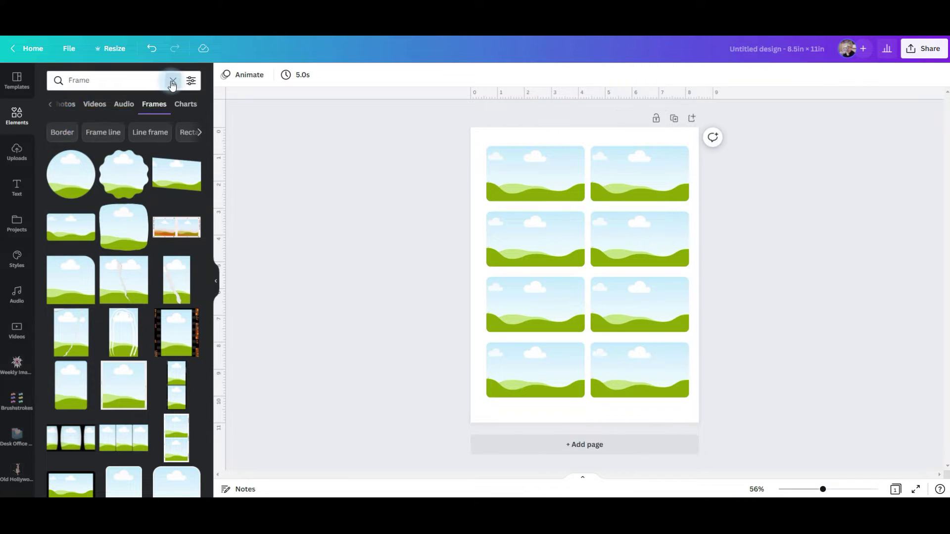
Search the elements for "christmas backgrounds" and browse the graphics for tag background patterns.
click(172, 82)
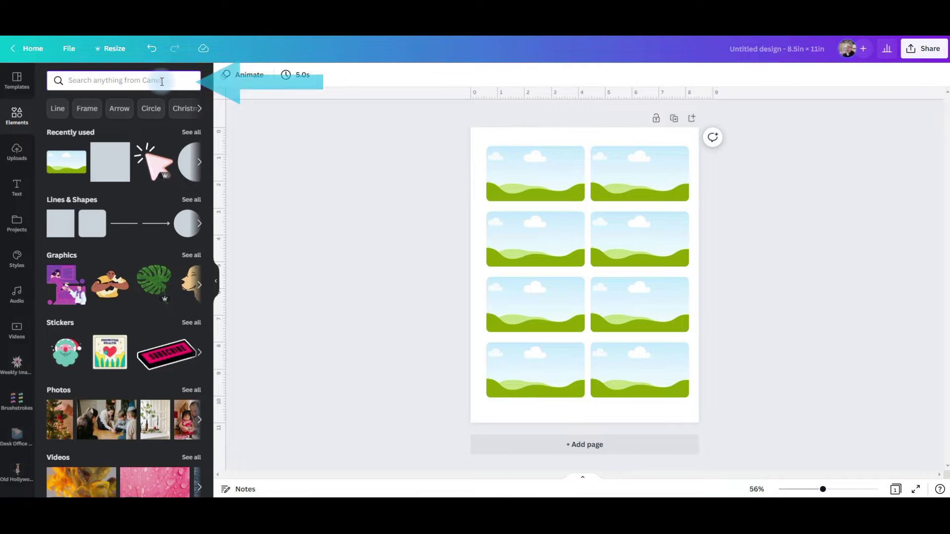
text(christmas backgrounds)
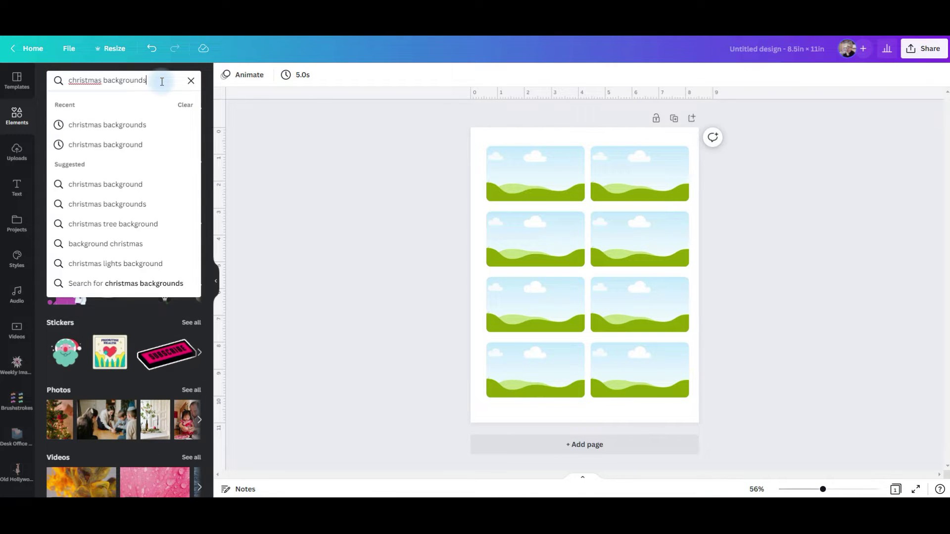
key(Return)
scroll(161, 200, down, 8)
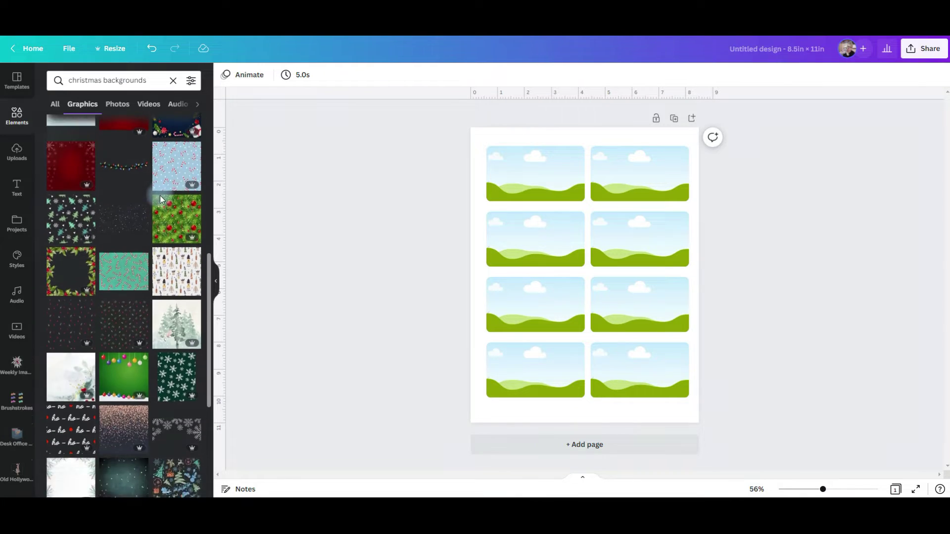
scroll(161, 200, down, 10)
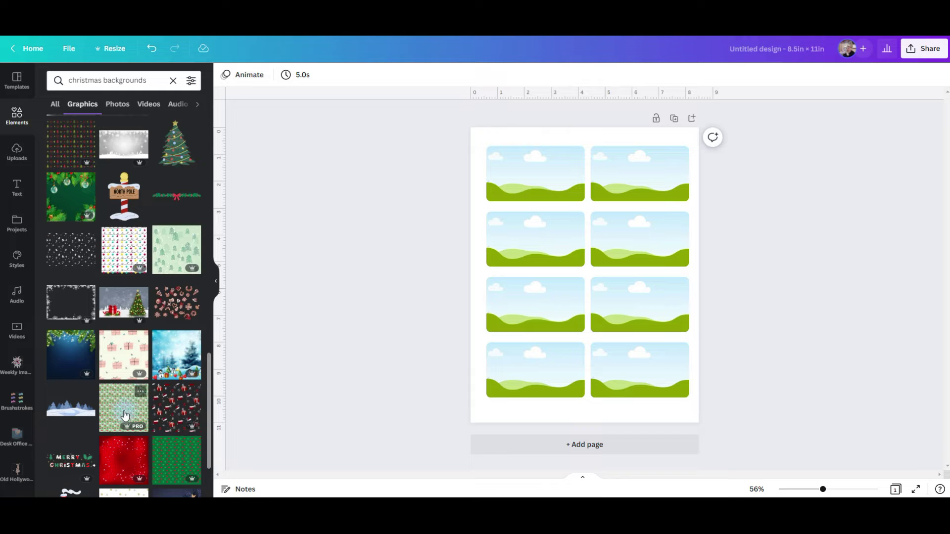
Fill the eight frames with Weekly Images patterns: pink stars, damask, tartan, buffalo check, green medallions, silver glitter and candy stripes twice.
click(16, 367)
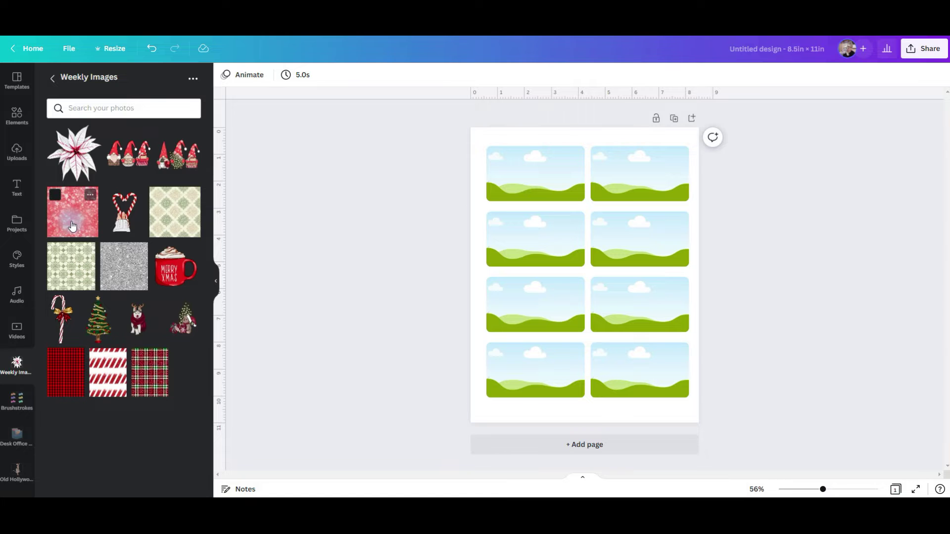
drag(72, 226, 501, 161)
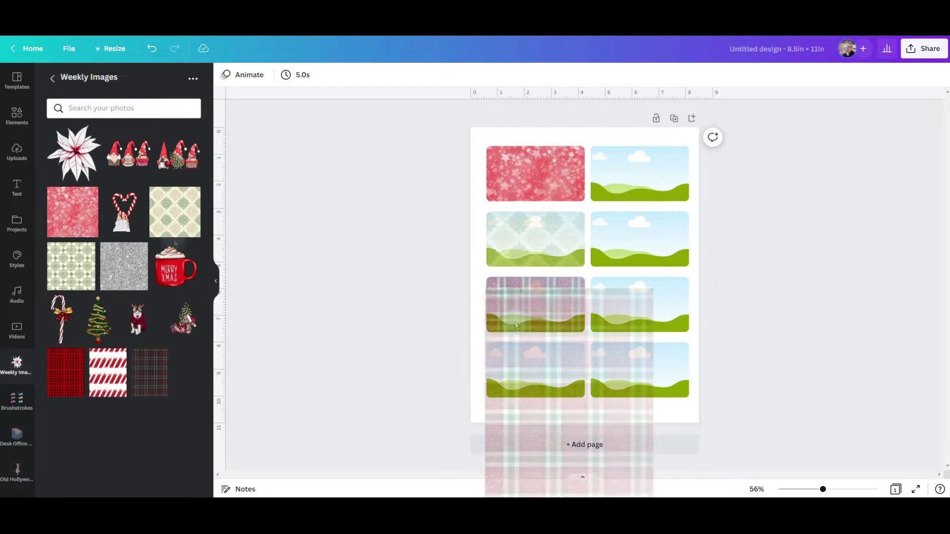
drag(503, 323, 515, 322)
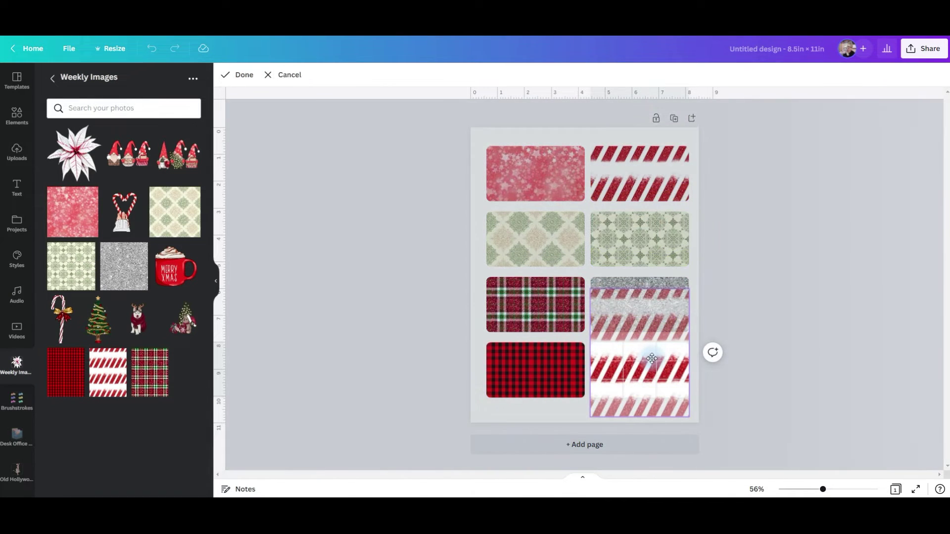
drag(652, 358, 652, 360)
click(494, 419)
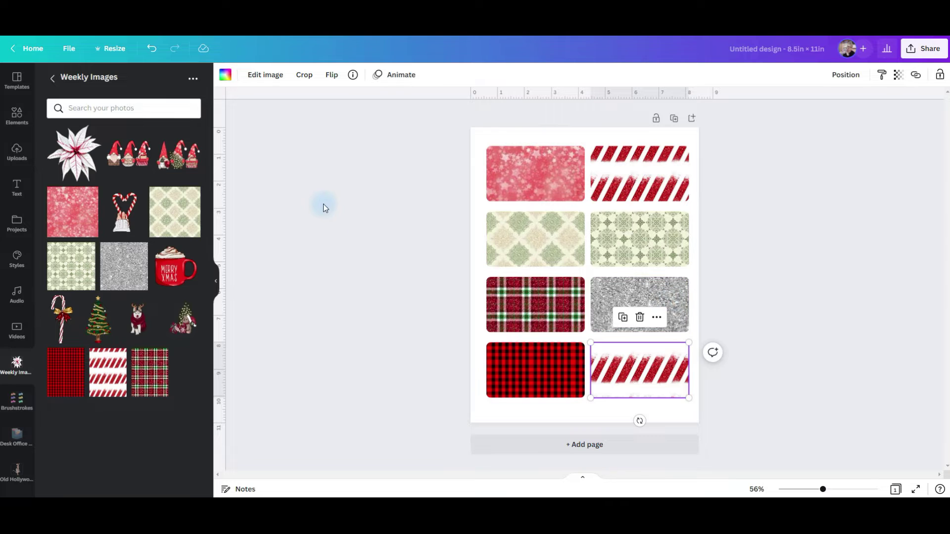
Add a green square shape, scale it down to about 1.9 in and place it at the left end of the pink star tag.
click(13, 119)
click(174, 81)
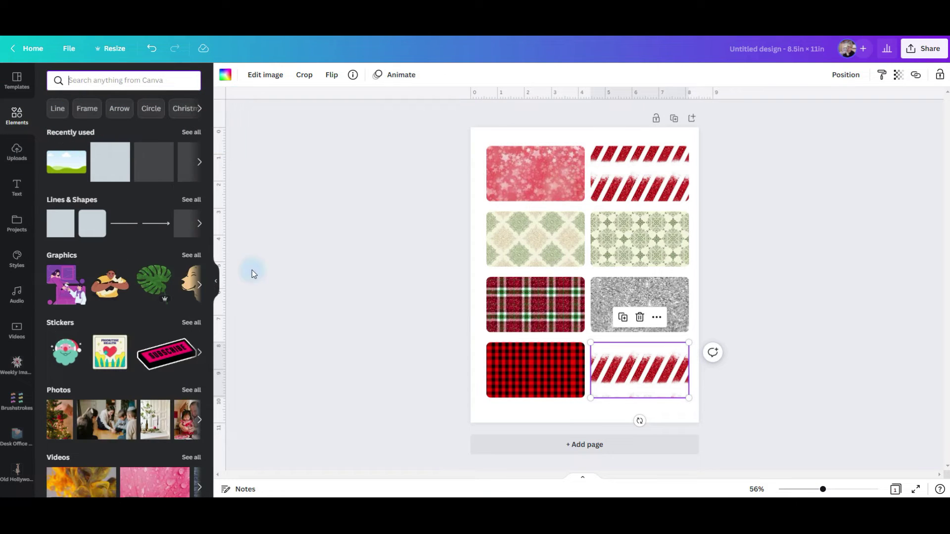
click(62, 235)
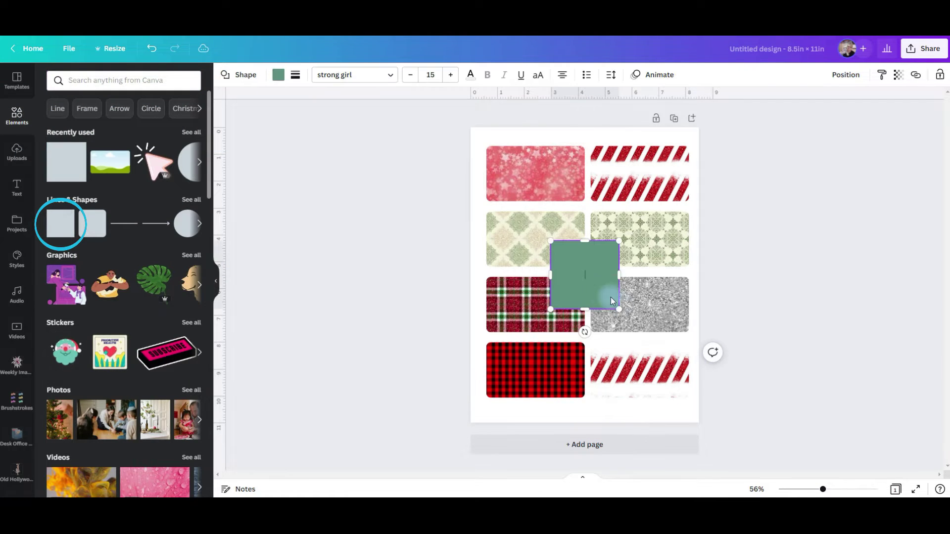
drag(618, 308, 514, 184)
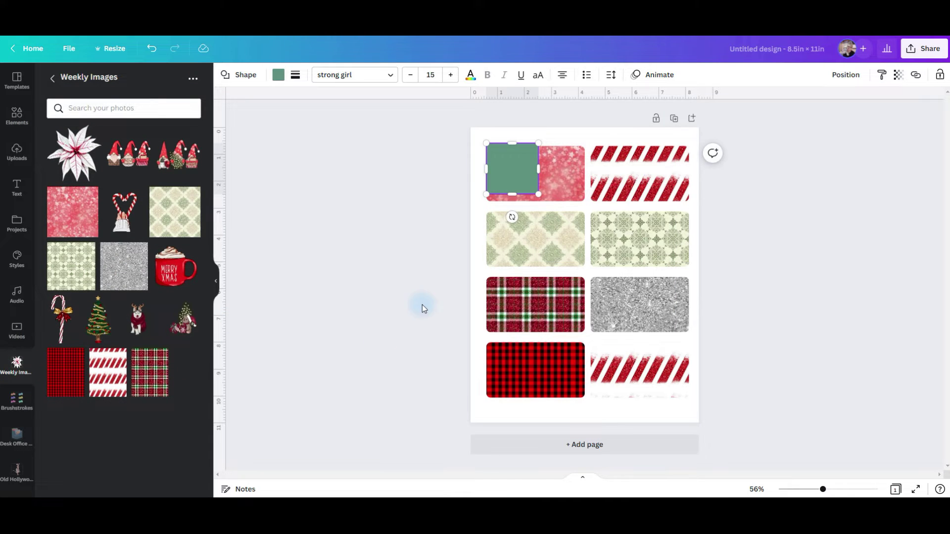
Add the white poinsettia from Weekly Images and scale it down to fit over the green square on the pink star tag.
click(74, 153)
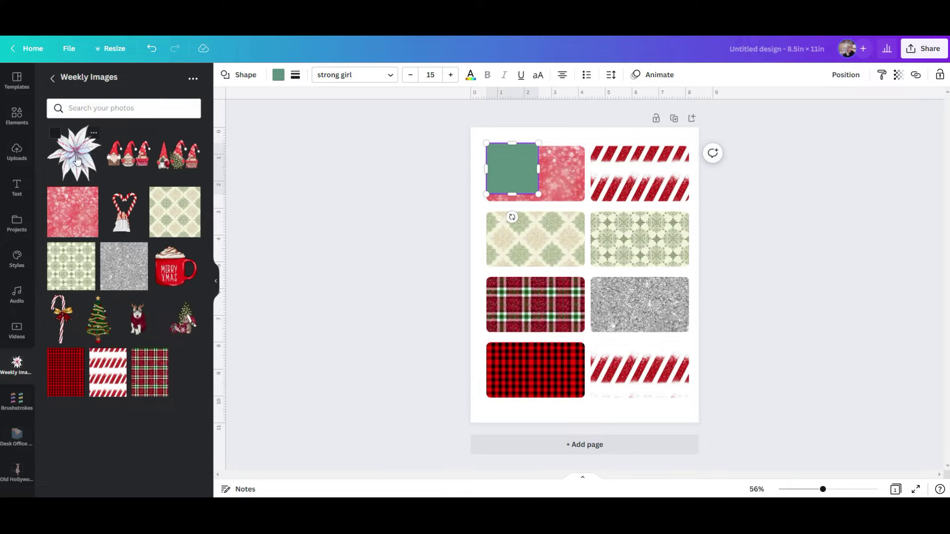
drag(663, 193, 565, 296)
drag(544, 335, 513, 177)
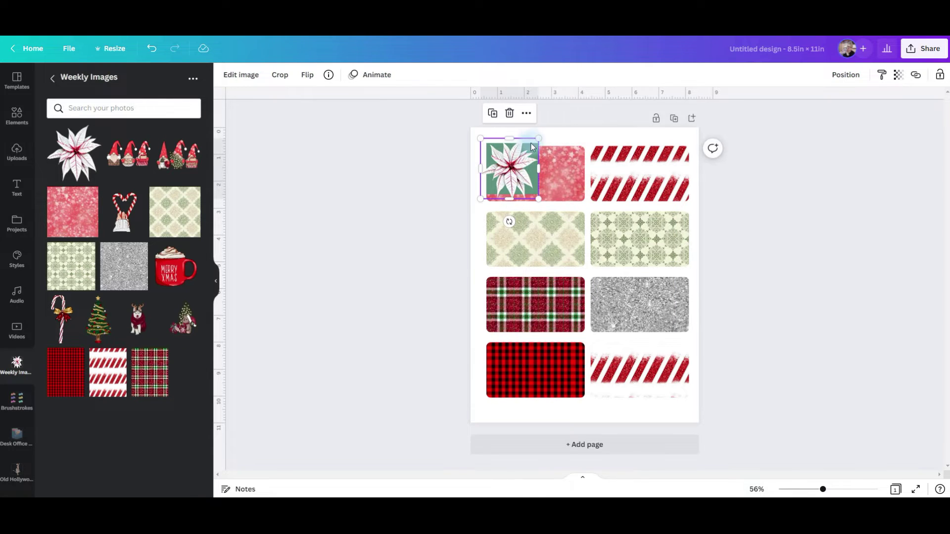
drag(537, 139, 509, 178)
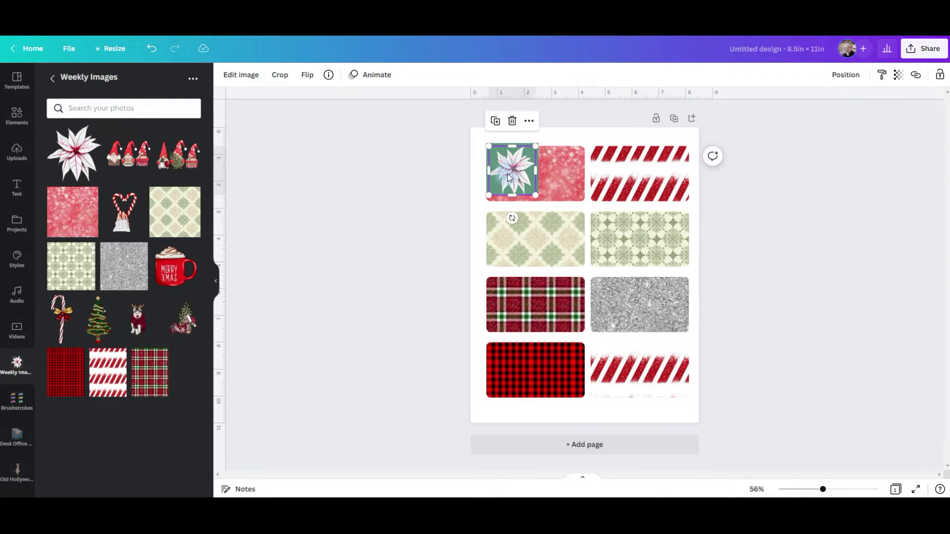
Tilt the poinsettia slightly clockwise and re-center it over the green square.
click(480, 150)
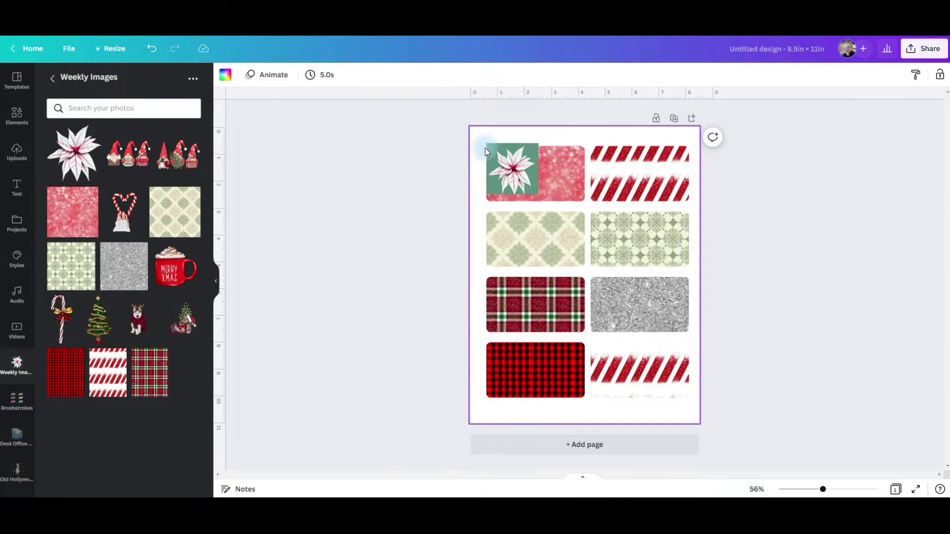
mouse_move(487, 147)
mouse_down()
mouse_move(476, 205)
mouse_move(581, 249)
mouse_move(505, 189)
mouse_move(486, 148)
mouse_up()
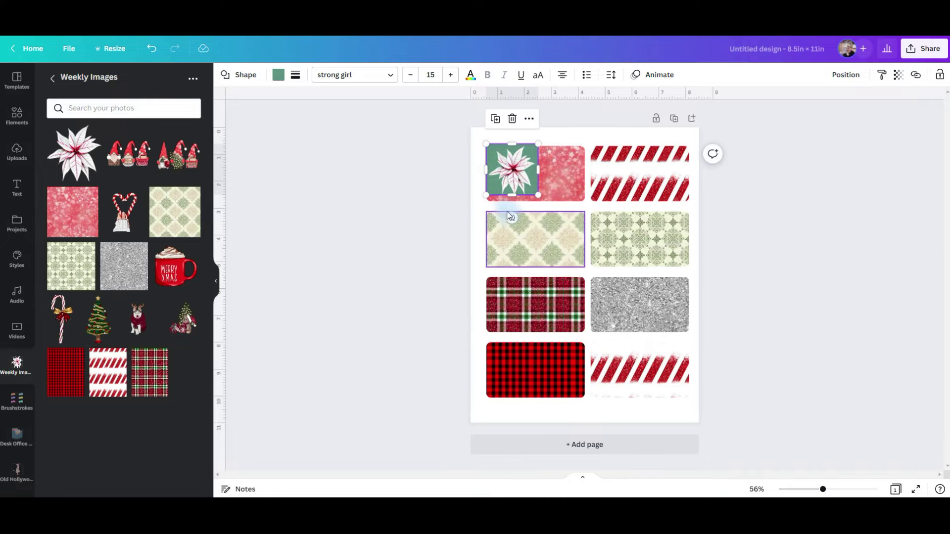
mouse_move(512, 217)
mouse_down()
mouse_move(501, 213)
mouse_move(509, 212)
mouse_up()
click(511, 165)
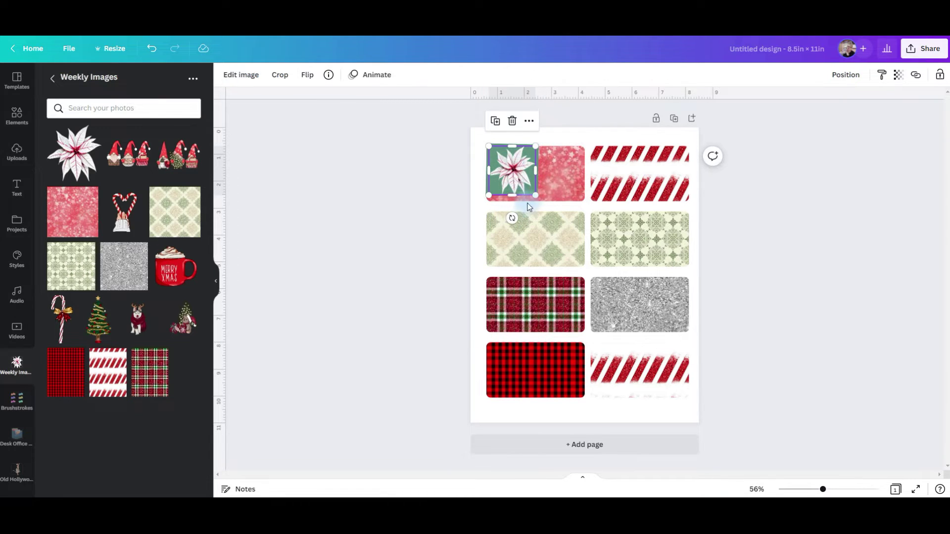
drag(520, 179, 517, 179)
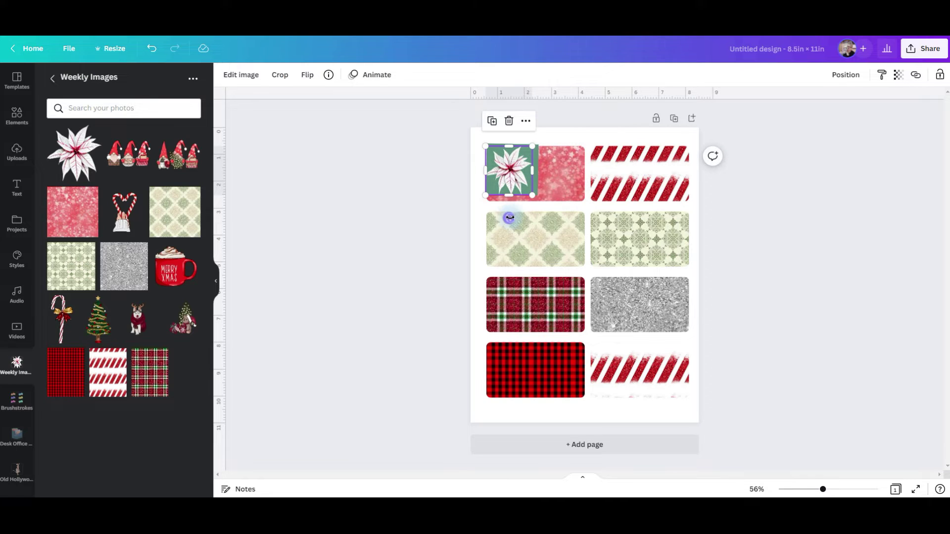
drag(509, 218, 494, 221)
drag(514, 176, 516, 176)
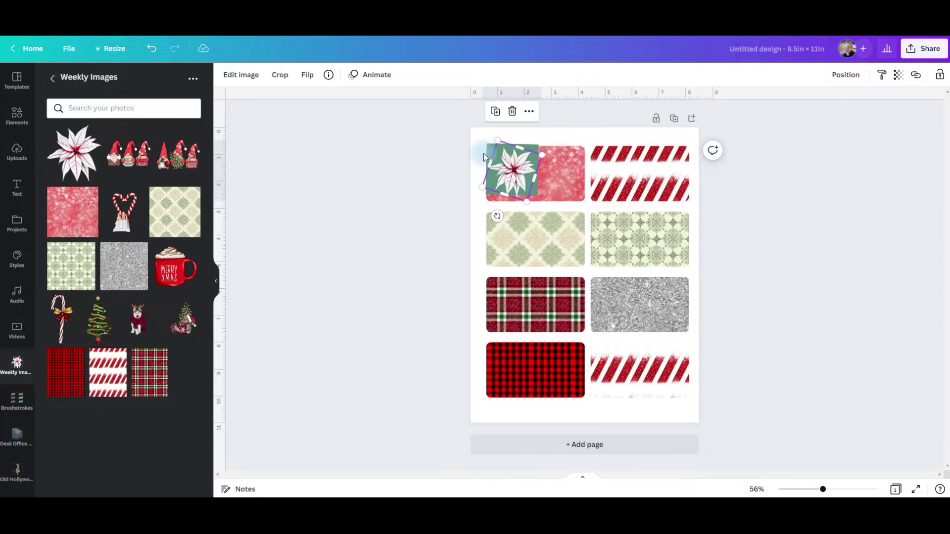
Move the green square to the left end of the damask tag and fit a decorated Christmas tree image to its height there.
click(485, 146)
click(489, 146)
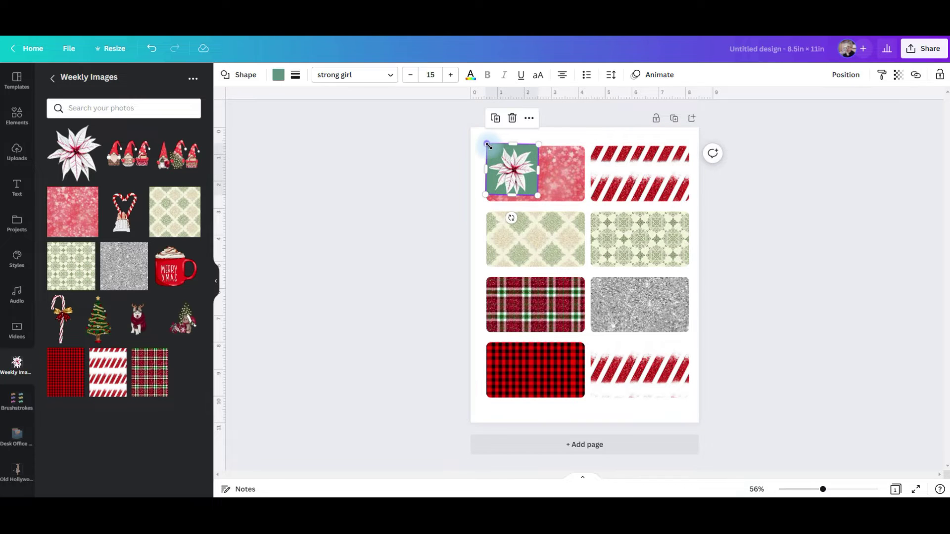
drag(492, 148, 560, 248)
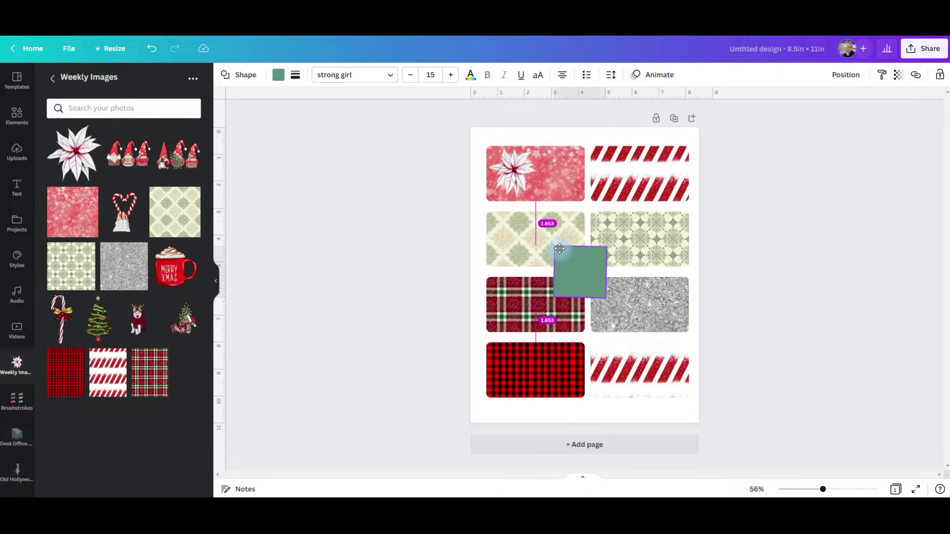
drag(560, 248, 492, 219)
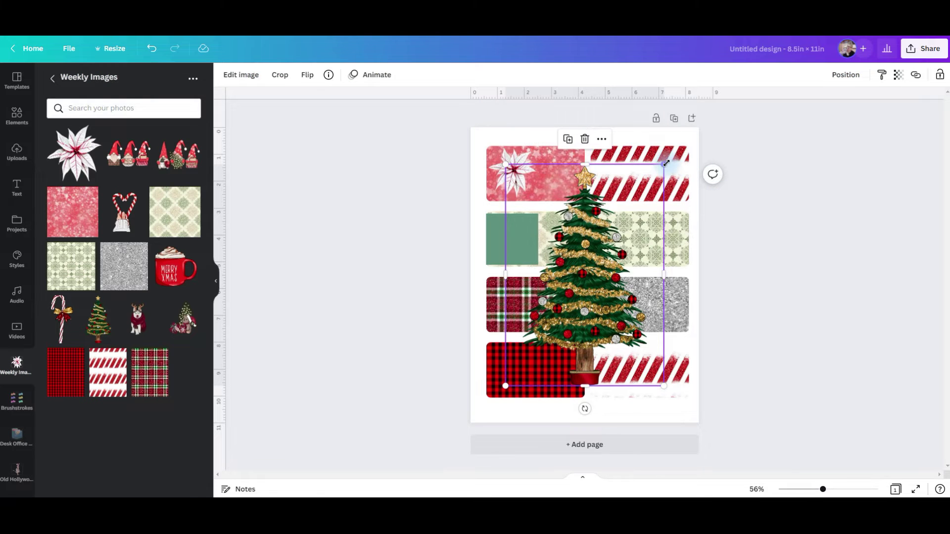
drag(664, 165, 507, 234)
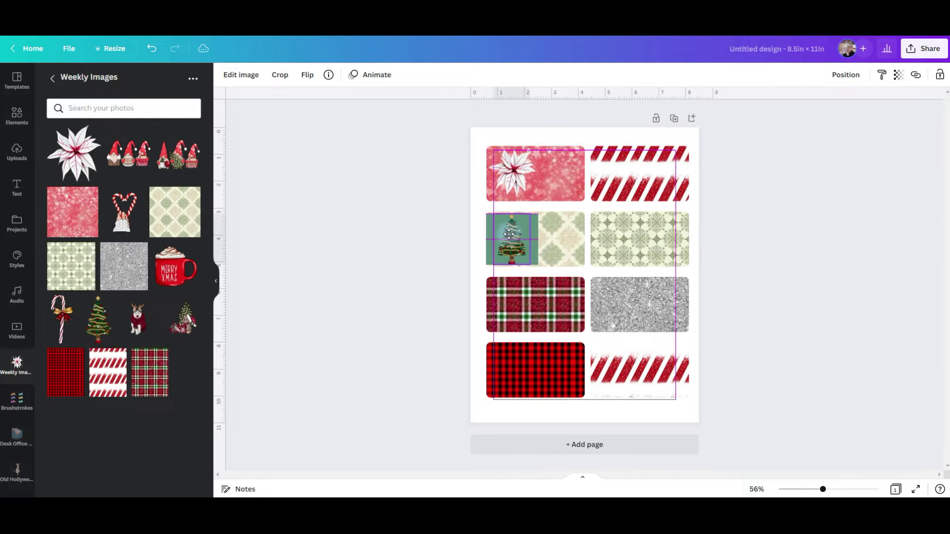
drag(509, 234, 506, 234)
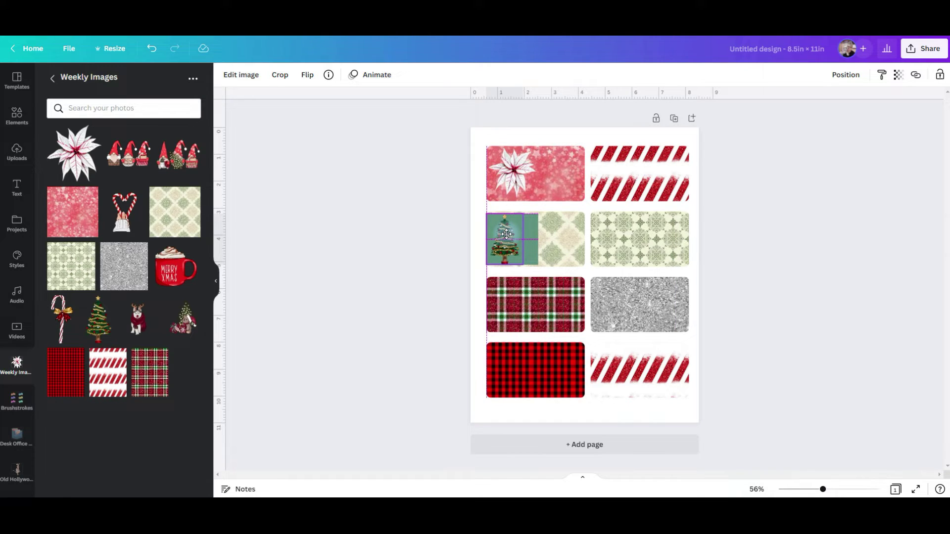
Move the green square to the right end of the red-and-green glitter plaid tag.
drag(507, 234, 665, 357)
click(532, 239)
click(513, 243)
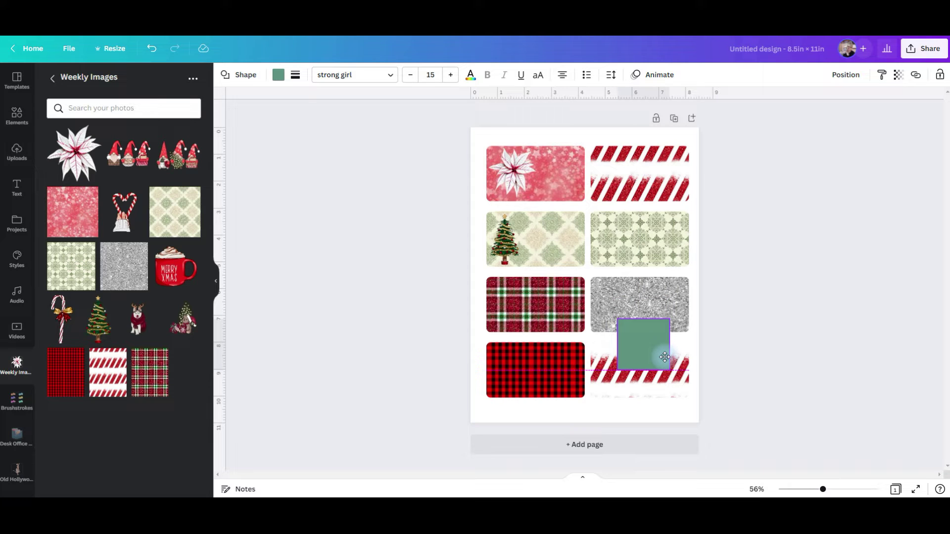
drag(665, 356, 578, 315)
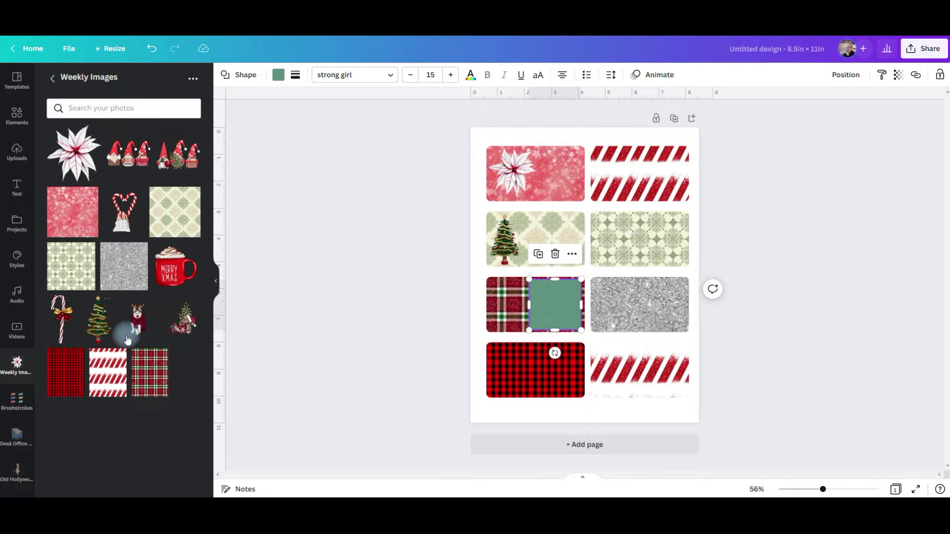
Add the teddy bear and Christmas tree image, fit it over the green square on the plaid tag, and trim its empty side.
click(547, 232)
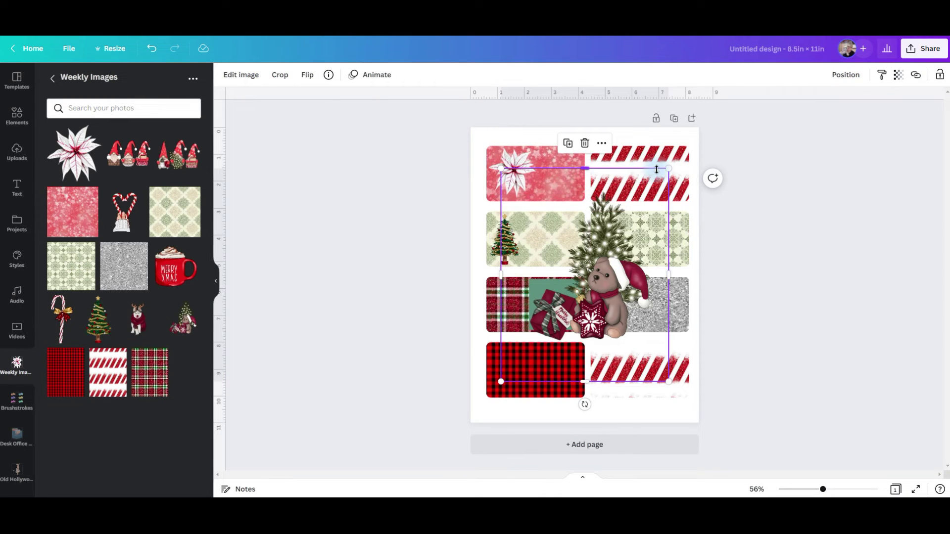
drag(668, 168, 572, 291)
drag(545, 341, 560, 316)
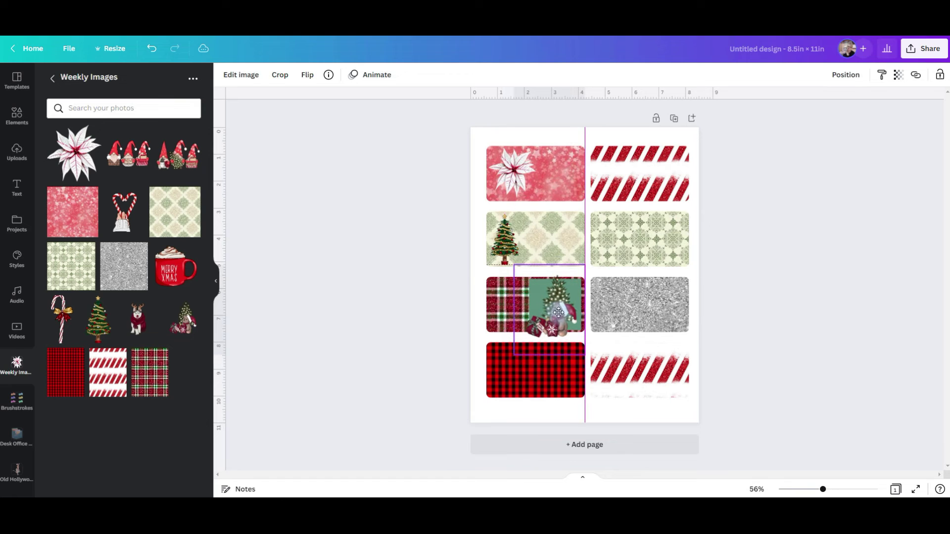
drag(515, 267, 531, 271)
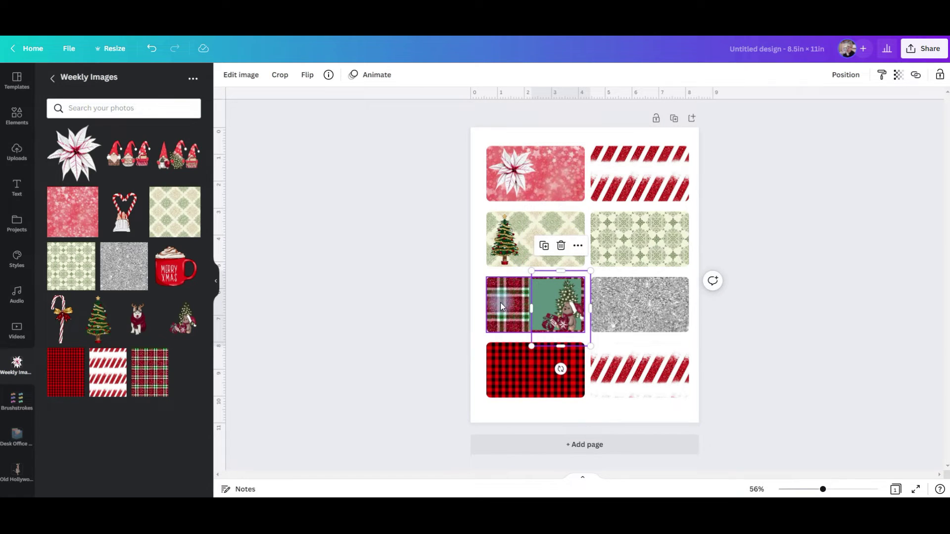
drag(532, 310, 539, 309)
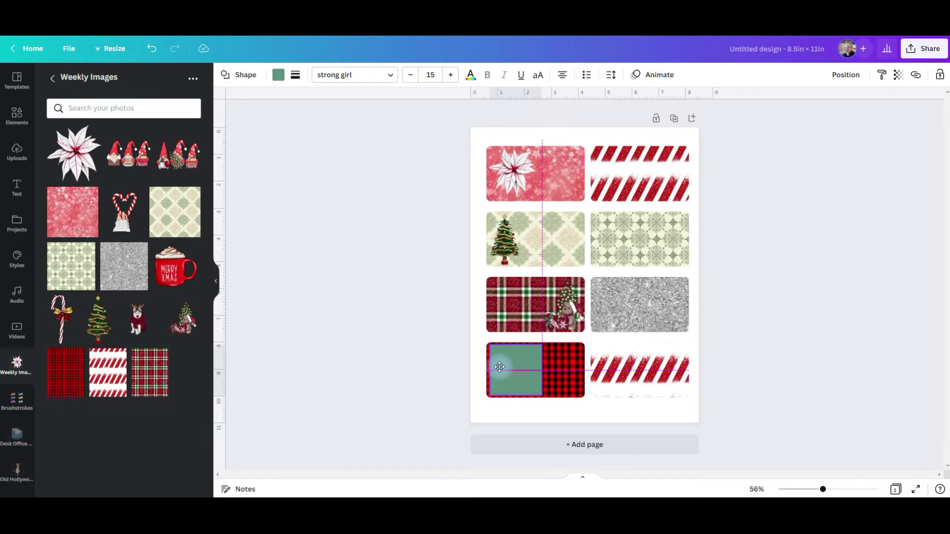
Add the bow-tied candy cane, scale it to the green square's height on the buffalo plaid tag, and flip it horizontally.
click(61, 334)
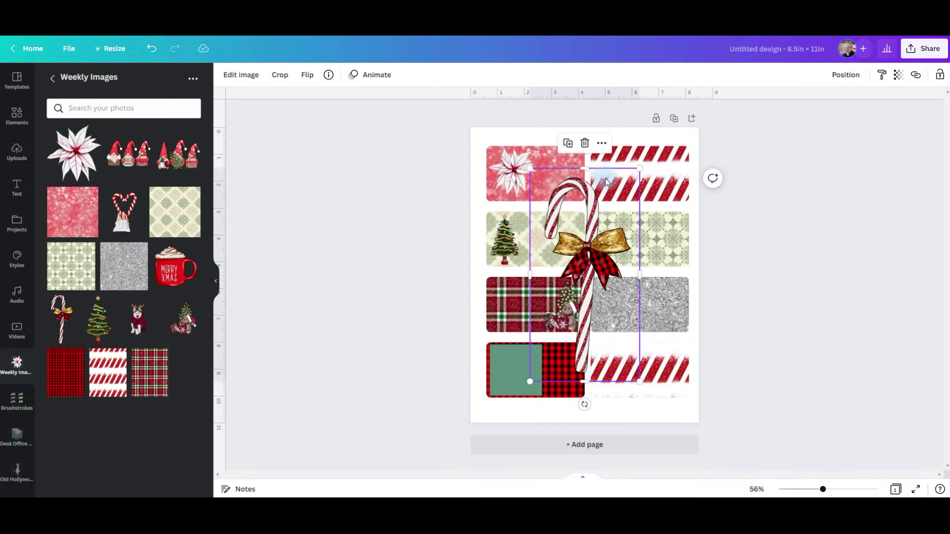
drag(539, 341, 512, 362)
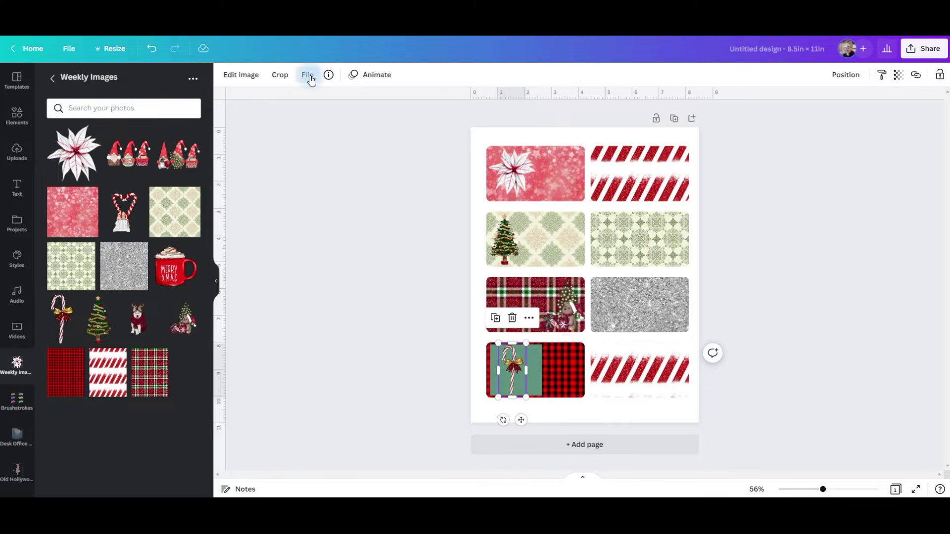
click(309, 75)
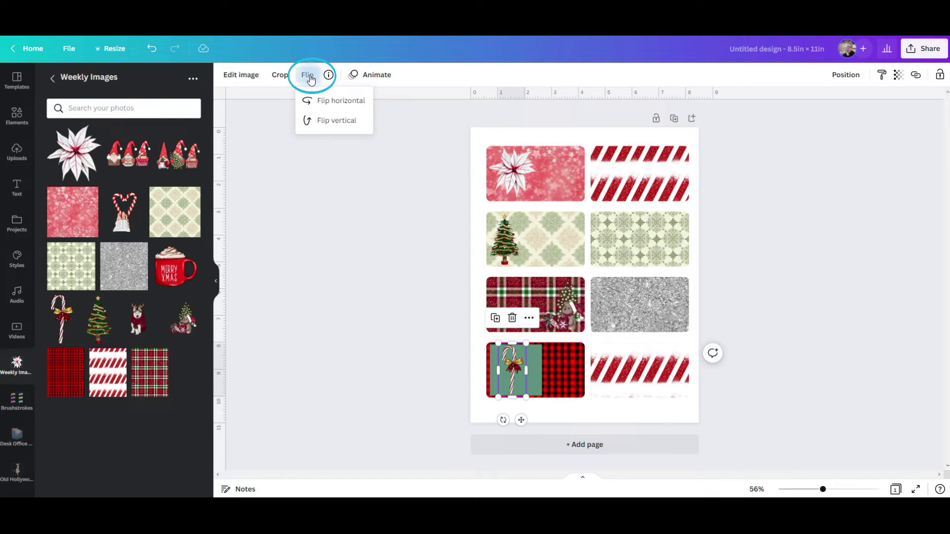
click(311, 100)
Tilt the candy cane slightly counterclockwise and shift it to the left edge of the buffalo plaid tag.
drag(504, 420, 515, 417)
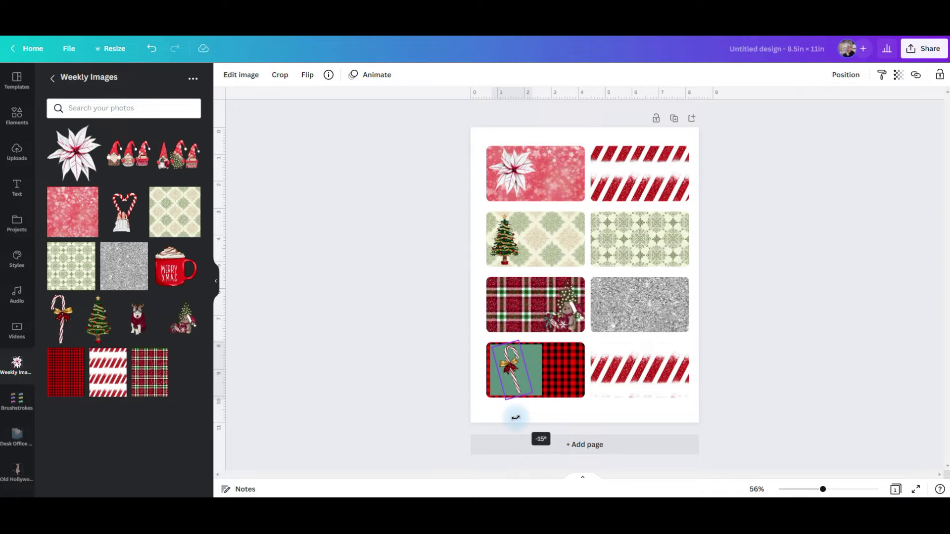
drag(514, 372, 504, 374)
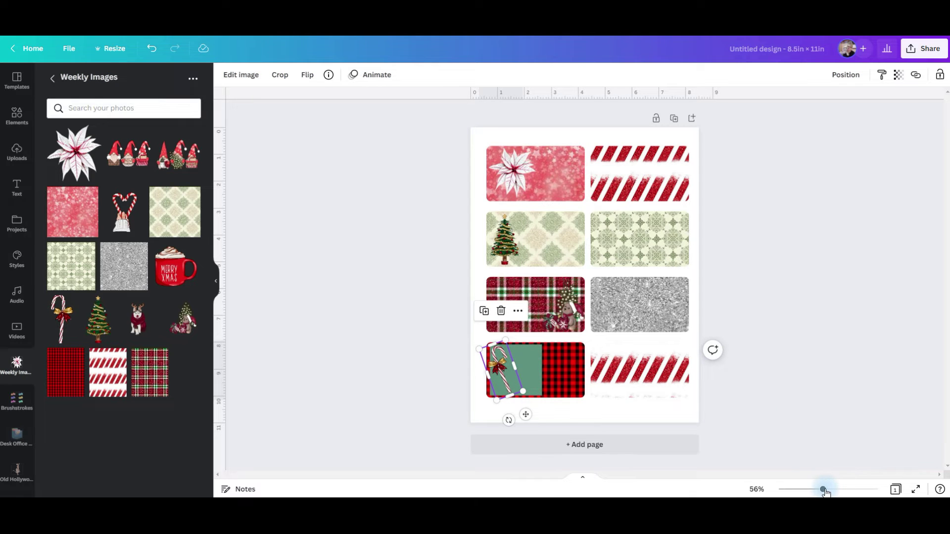
drag(826, 491, 843, 490)
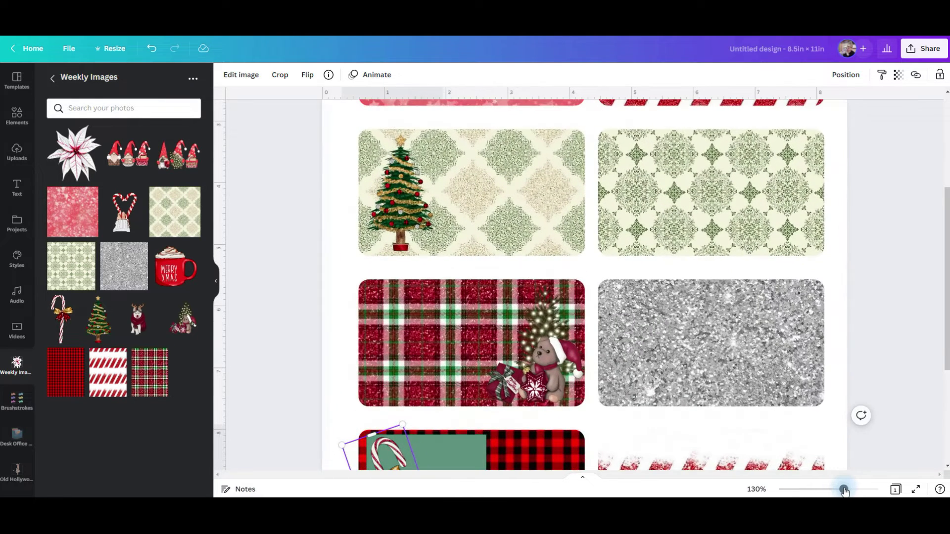
scroll(312, 310, down, 3)
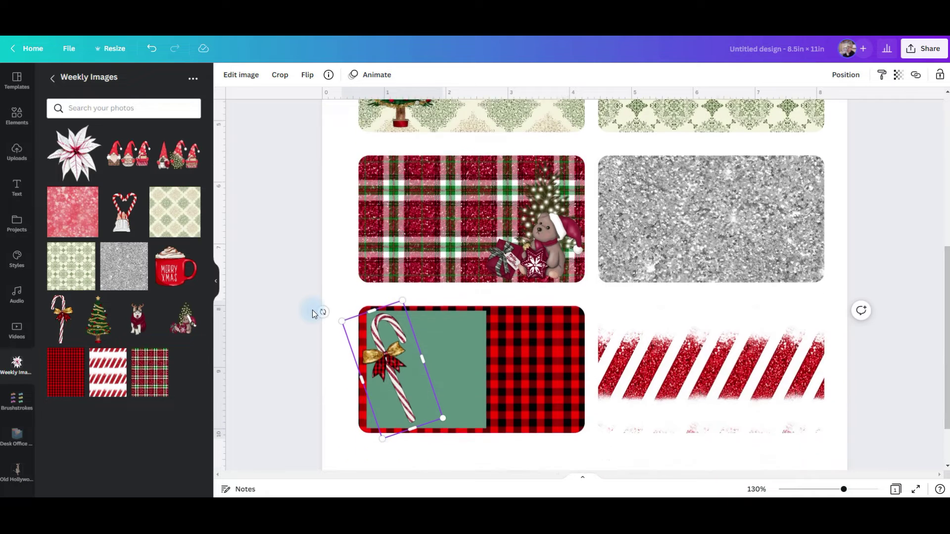
drag(376, 324, 377, 324)
Add the Merry Xmas mug and scale it down to sit below the candy cane on the buffalo plaid tag.
click(175, 267)
drag(787, 171, 483, 391)
drag(467, 452, 418, 308)
drag(481, 283, 446, 324)
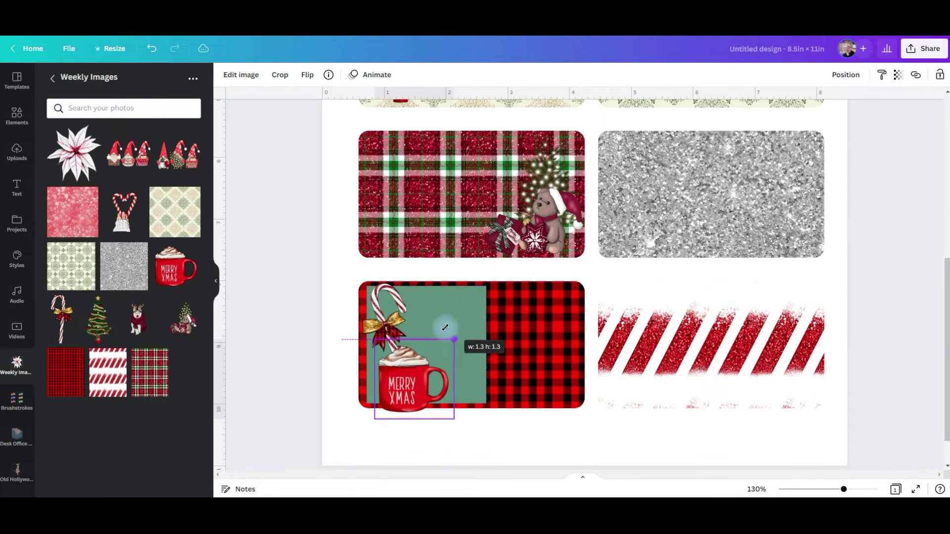
click(464, 333)
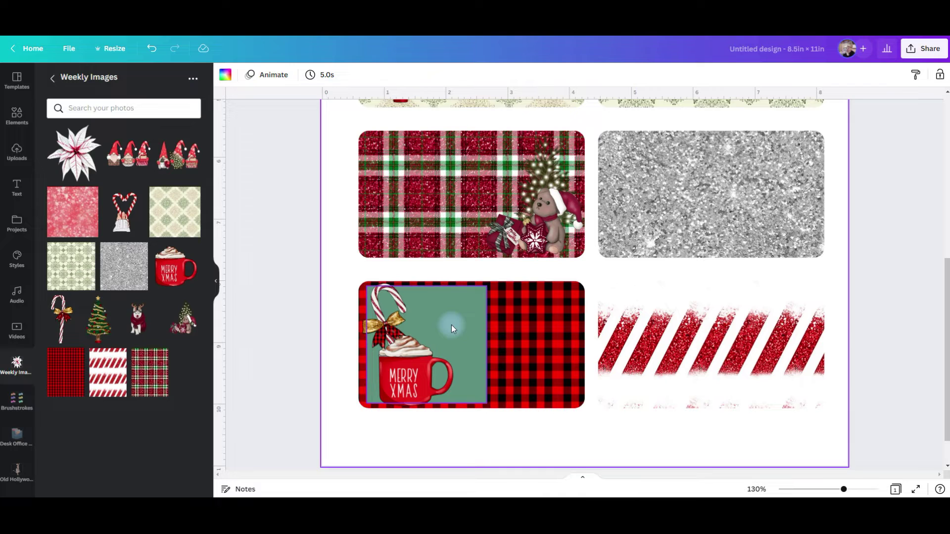
Move the green square to the middle of the bottom candy-stripe tag and add the Merry Christmas gnome trio scaled down over it.
drag(452, 327, 779, 373)
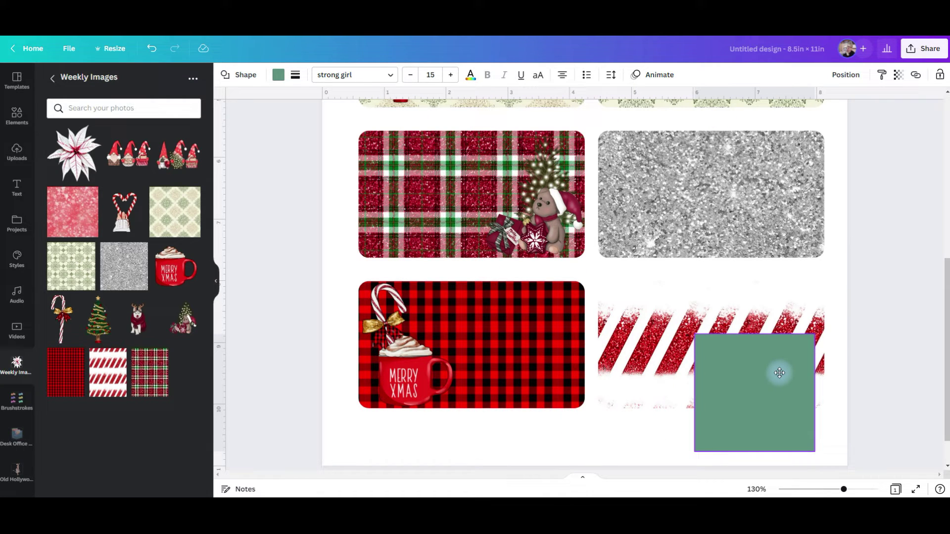
drag(780, 372, 742, 328)
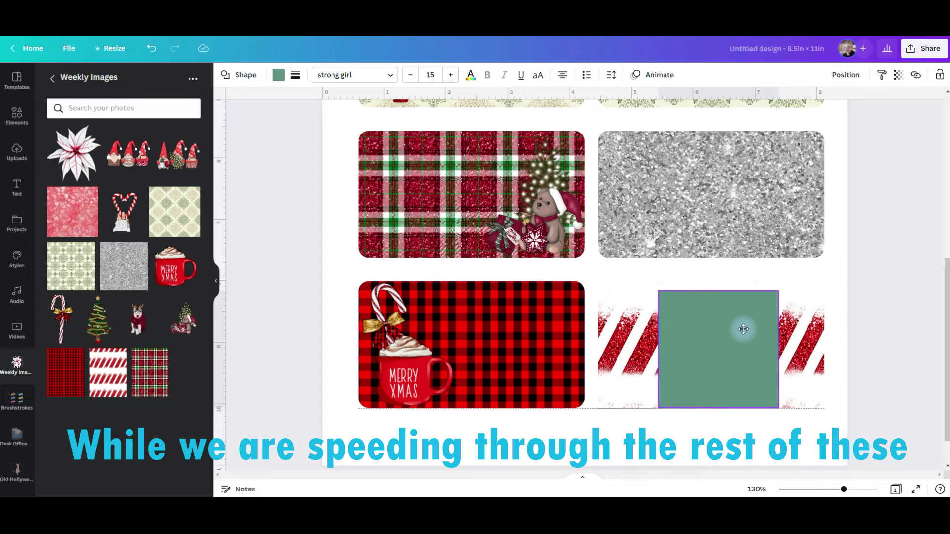
click(128, 153)
drag(604, 434, 601, 340)
scroll(602, 337, up, 4)
drag(598, 159, 598, 295)
drag(405, 295, 662, 456)
scroll(663, 445, down, 4)
drag(725, 302, 719, 365)
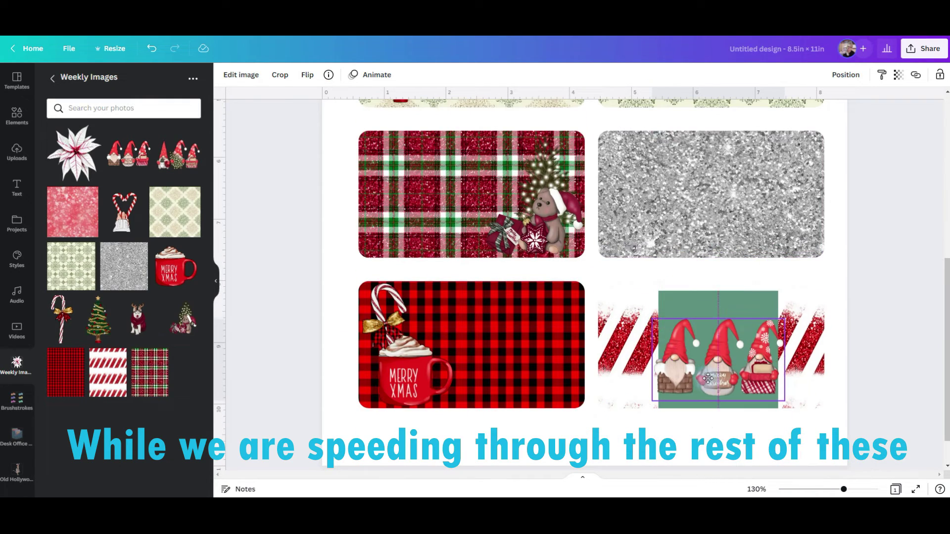
Enlarge the gnome trio beyond the green square's width so it fills more of the candy-stripe tag.
drag(656, 322, 624, 301)
drag(786, 299, 796, 293)
drag(762, 369, 769, 375)
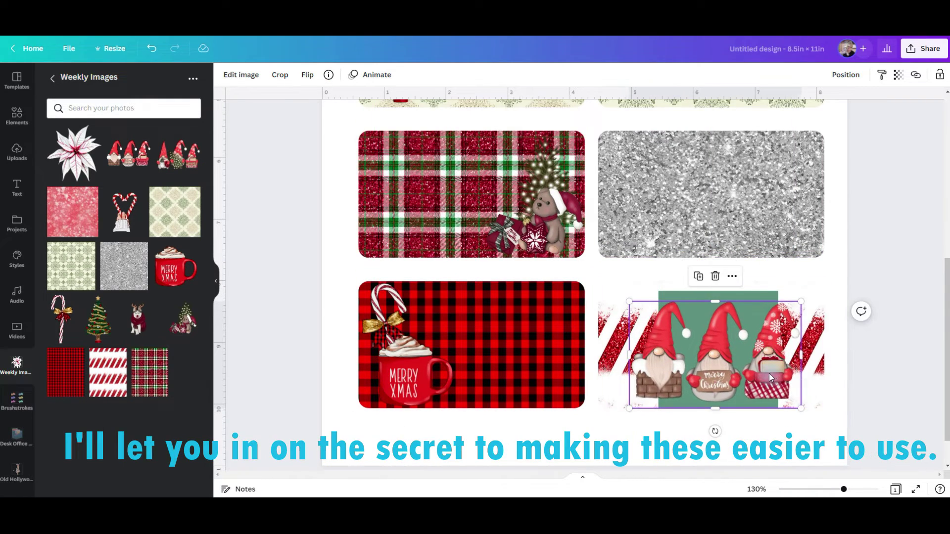
Center the gnome trio and the green square horizontally on the bottom candy-stripe tag, with the gnomes near its lower edge.
click(821, 388)
shift+click(822, 389)
click(859, 75)
click(813, 185)
click(718, 185)
click(845, 319)
click(821, 419)
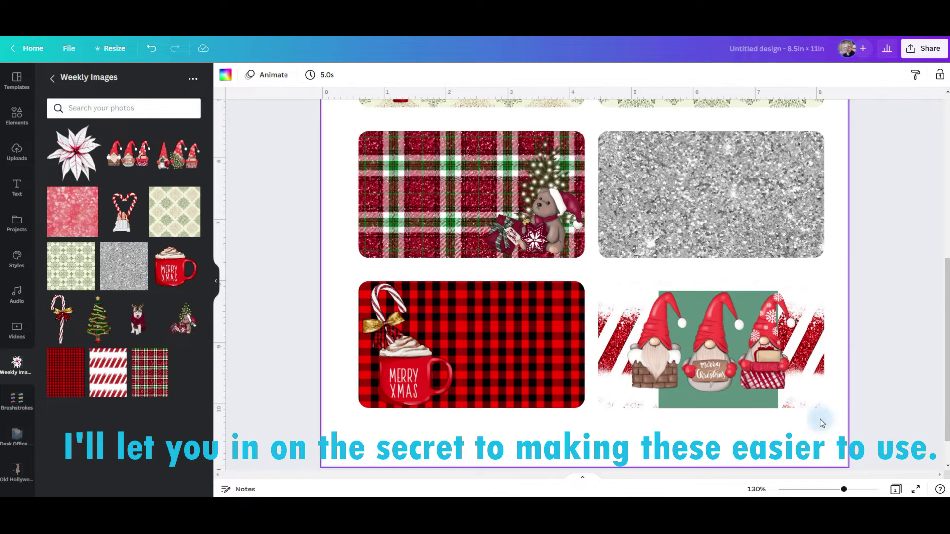
drag(751, 400, 715, 400)
drag(712, 363, 711, 374)
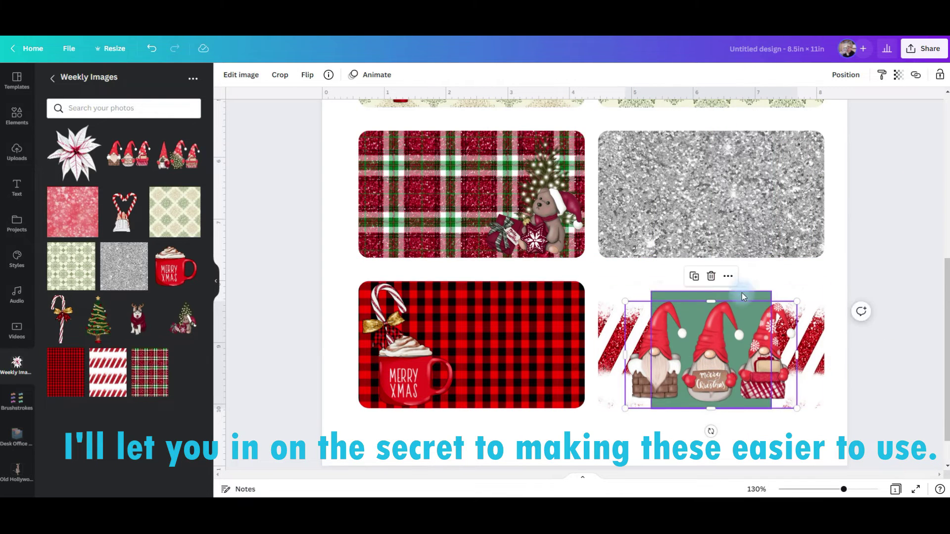
Move the green square to the silver glitter tag and fit the heart-shaped candy canes image at the tag's left end.
drag(742, 296, 698, 140)
click(123, 213)
drag(402, 352, 542, 183)
drag(636, 148, 599, 294)
scroll(644, 248, up, 2)
drag(731, 154, 594, 319)
drag(552, 374, 634, 282)
drag(676, 335, 703, 366)
drag(648, 297, 643, 293)
Center the green square on the green snowflake-patterned tag and fit the gnome trio with the lighted tree over it.
drag(707, 264, 762, 113)
scroll(757, 158, up, 3)
drag(709, 298, 696, 298)
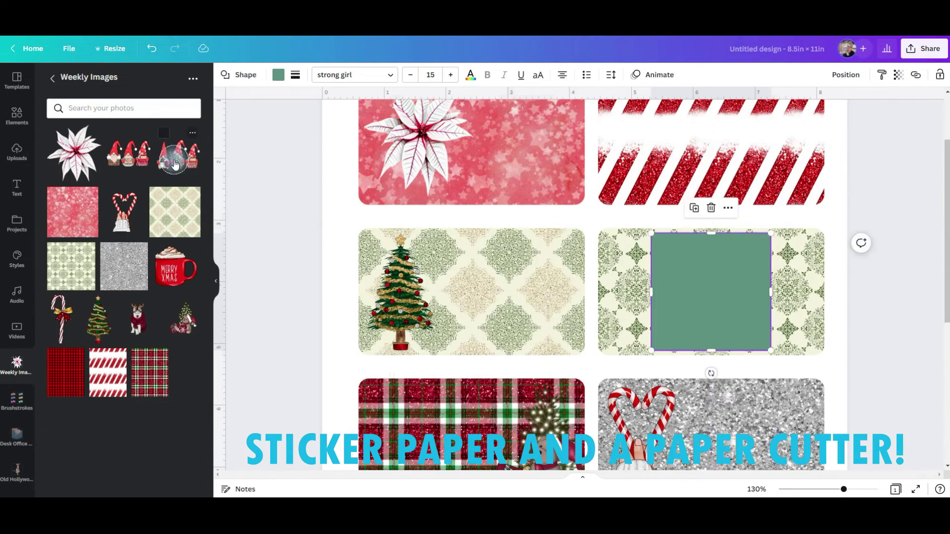
click(175, 159)
drag(583, 243, 600, 257)
drag(409, 144, 610, 338)
drag(677, 402, 686, 290)
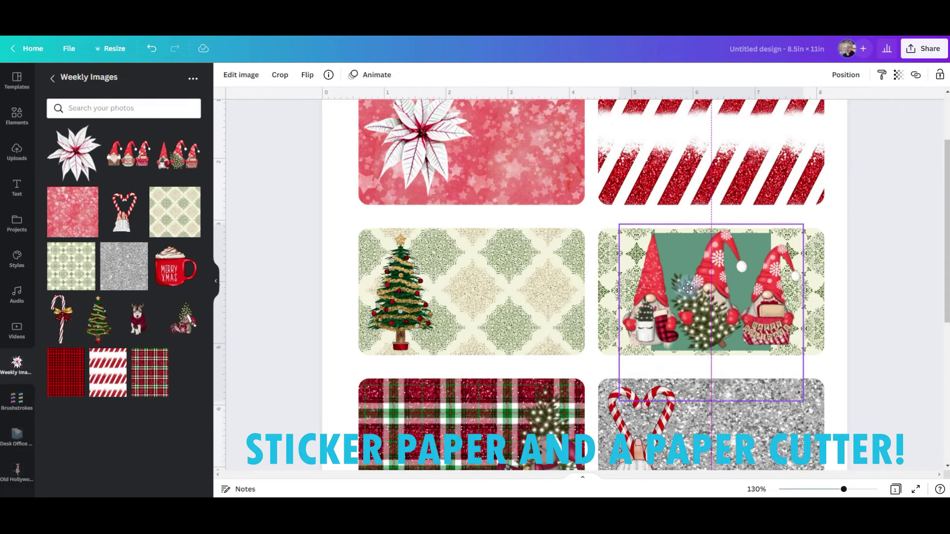
drag(711, 404, 710, 355)
Lower the opacity of the green patterned background behind the gnomes with the tree.
click(815, 286)
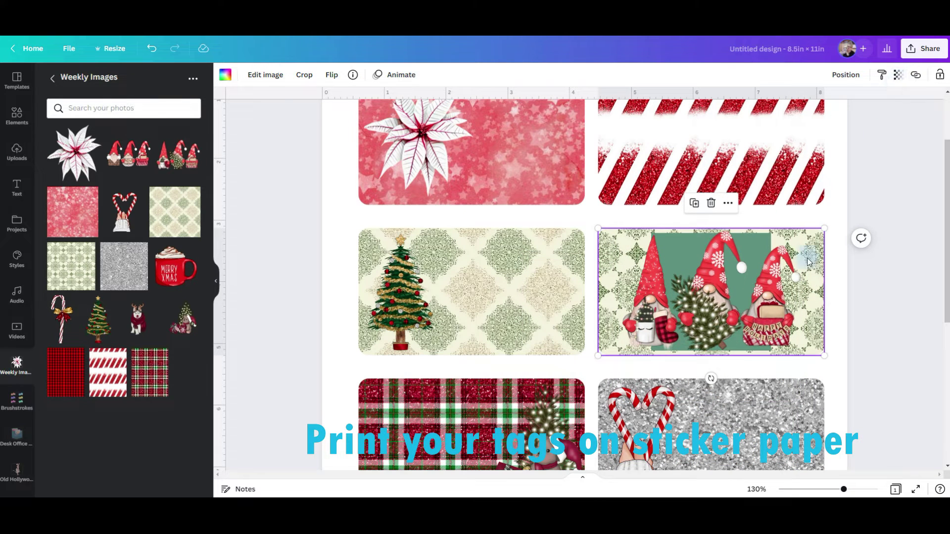
click(898, 75)
drag(893, 115, 848, 119)
click(843, 295)
Move the green square to the left end of the top candy-stripe tag.
click(713, 253)
mouse_move(712, 230)
mouse_down()
mouse_move(711, 243)
mouse_move(678, 76)
mouse_move(712, 229)
mouse_up()
click(716, 276)
click(832, 289)
drag(702, 172, 728, 179)
click(703, 318)
click(708, 309)
scroll(732, 218, up, 2)
drag(732, 220, 688, 237)
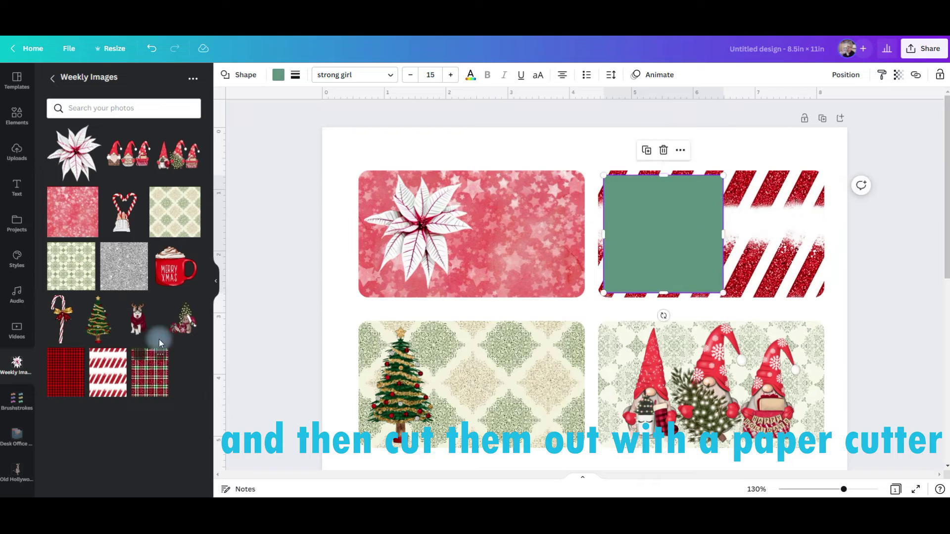
Add the husky with reindeer antlers, fit it to the green square's height on the top candy-stripe tag, and remove the square.
click(140, 320)
drag(432, 325, 503, 326)
drag(818, 326, 723, 326)
scroll(692, 326, down, 5)
drag(612, 324, 613, 243)
scroll(594, 257, up, 3)
drag(503, 391, 614, 186)
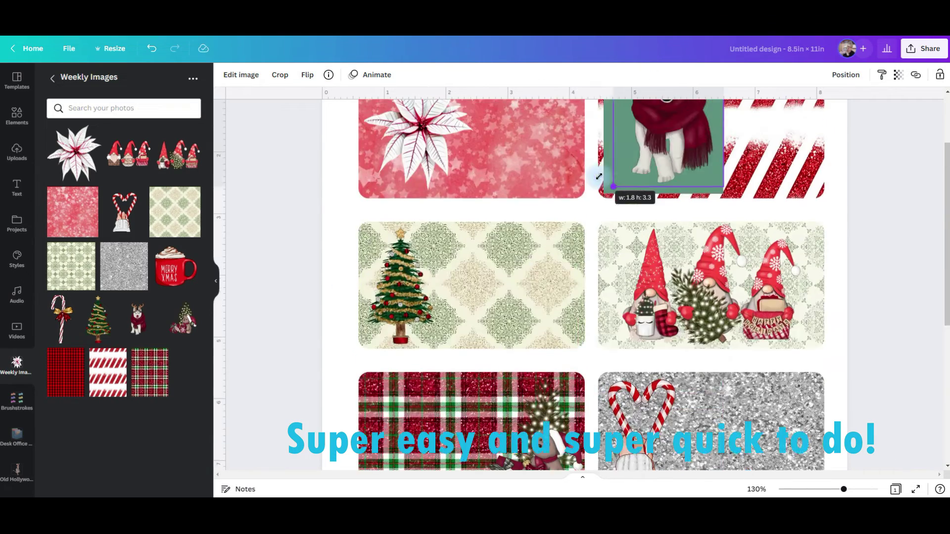
scroll(659, 164, up, 1)
drag(681, 129, 663, 181)
scroll(775, 234, up, 1)
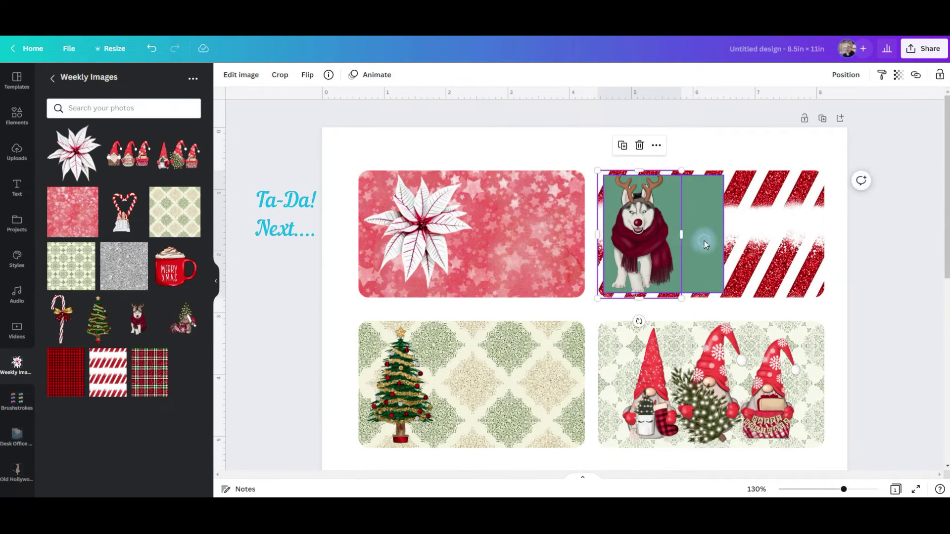
drag(708, 242, 874, 268)
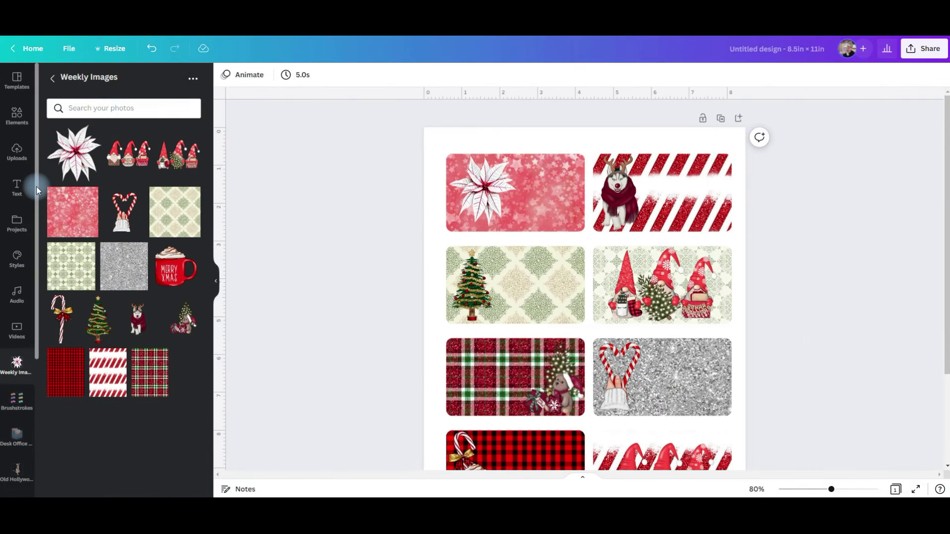
Add a subheading reading "Merry Christmas", enlarge it and place it beside the husky on the candy-stripe tag.
click(18, 187)
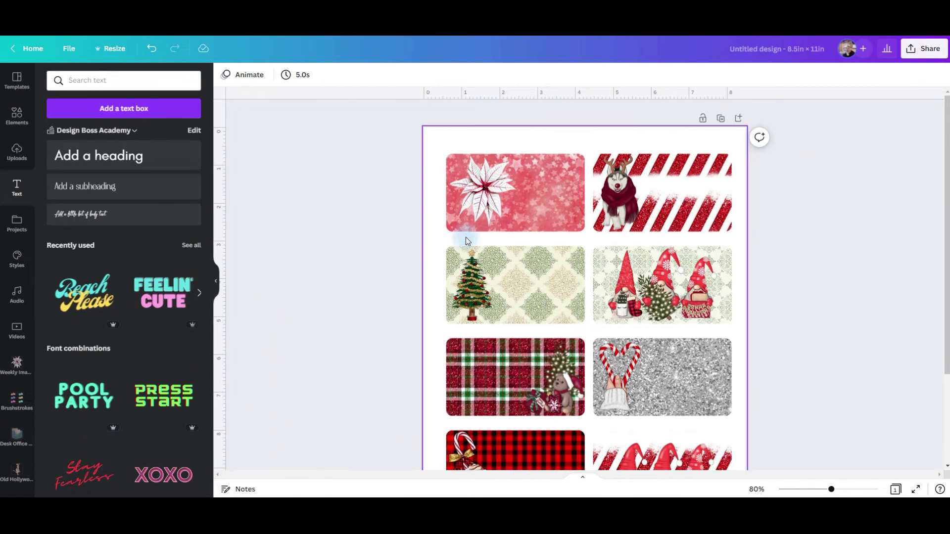
click(144, 186)
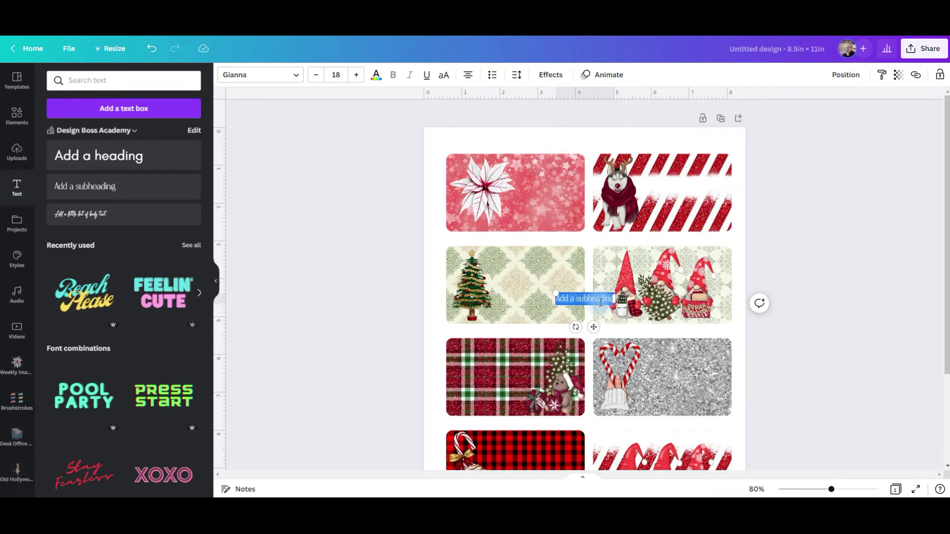
text(Merry Chr)
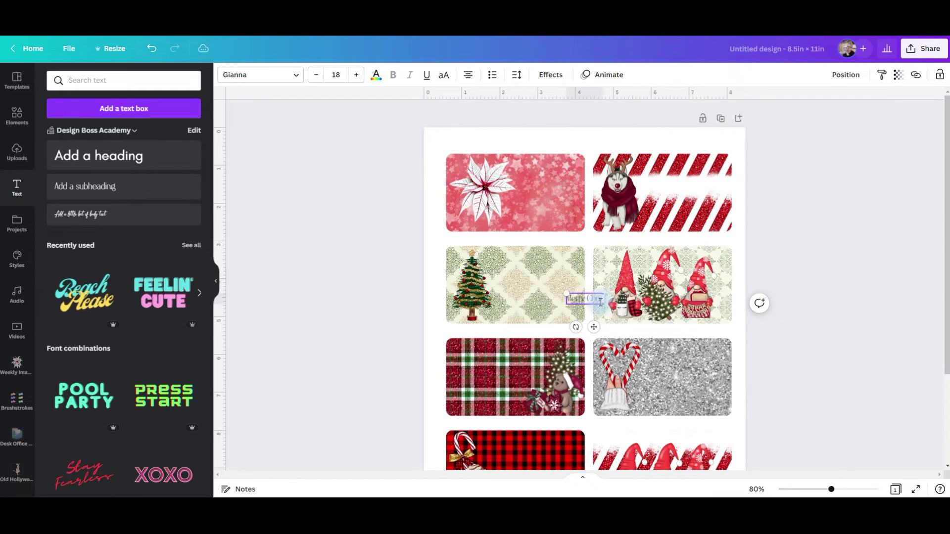
drag(600, 302, 659, 194)
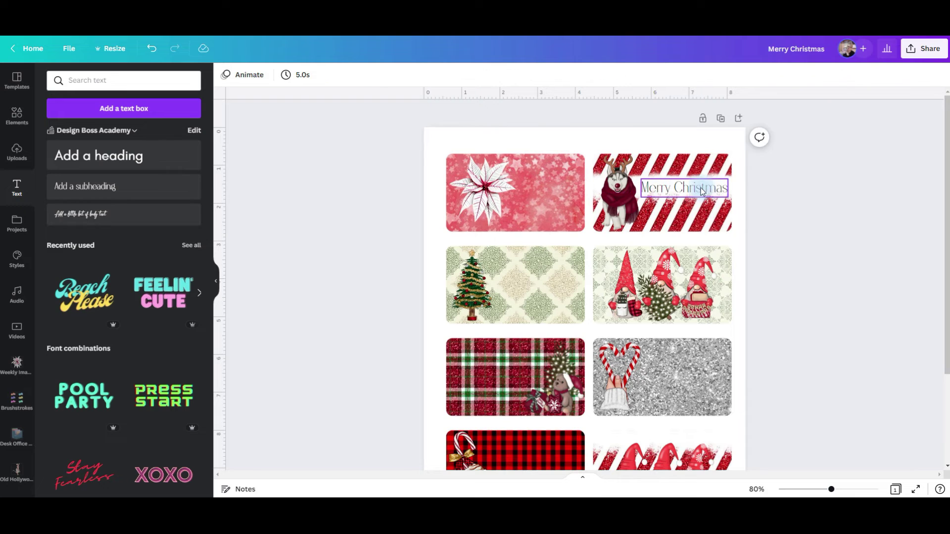
click(700, 191)
drag(698, 186, 698, 187)
drag(831, 489, 824, 489)
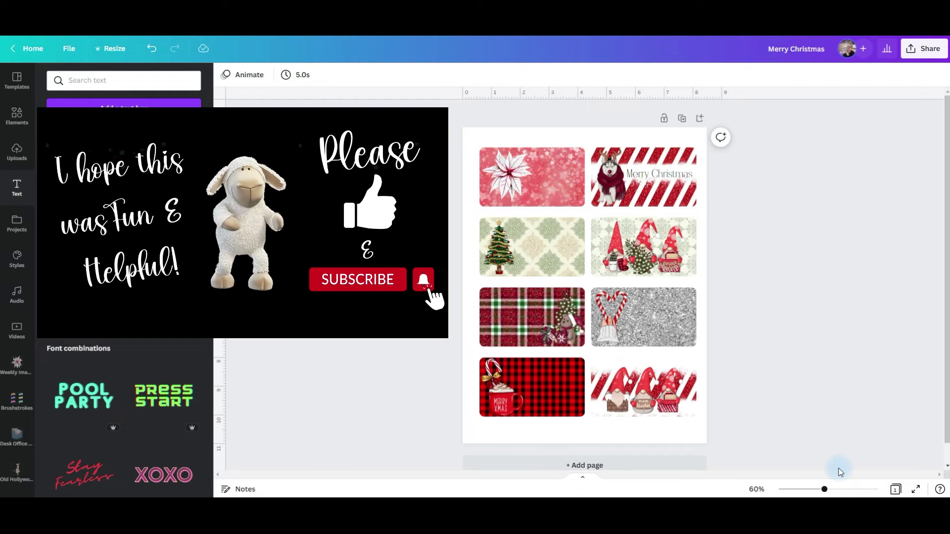